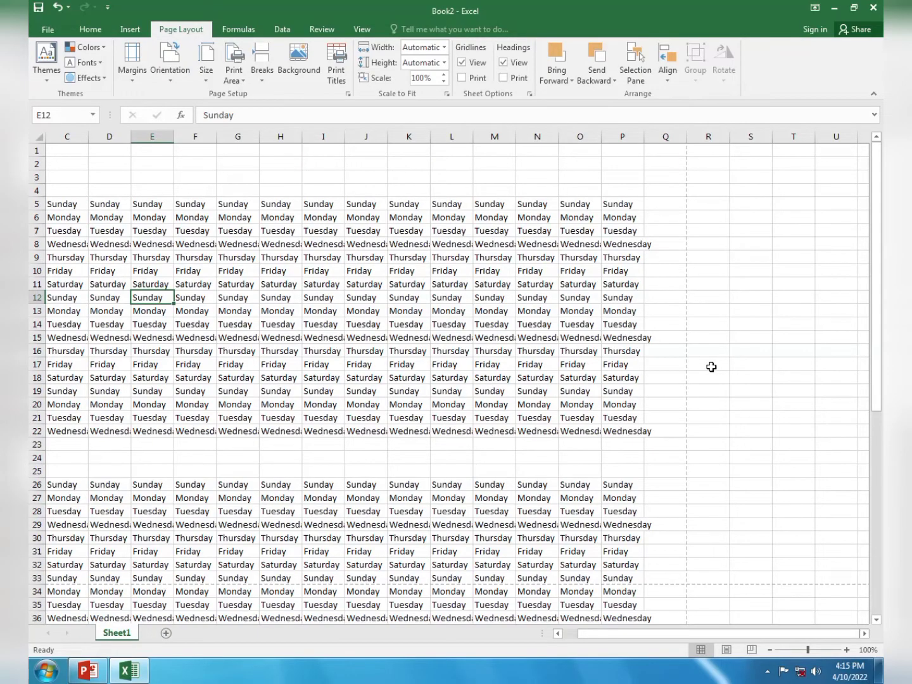
Look through the paper Size and Print Area options without changing anything
left_click(545, 309)
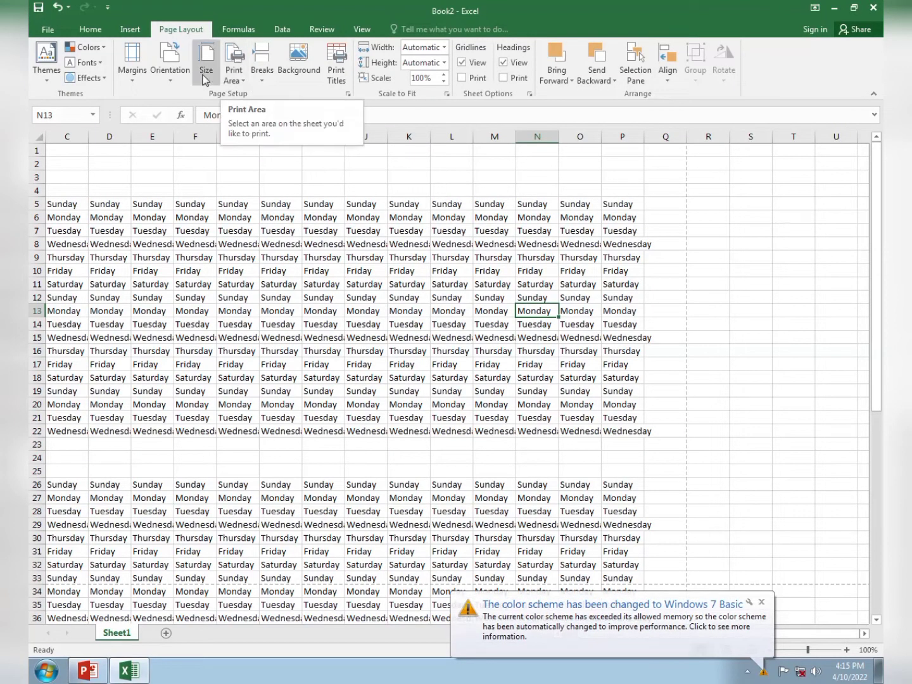
left_click(206, 75)
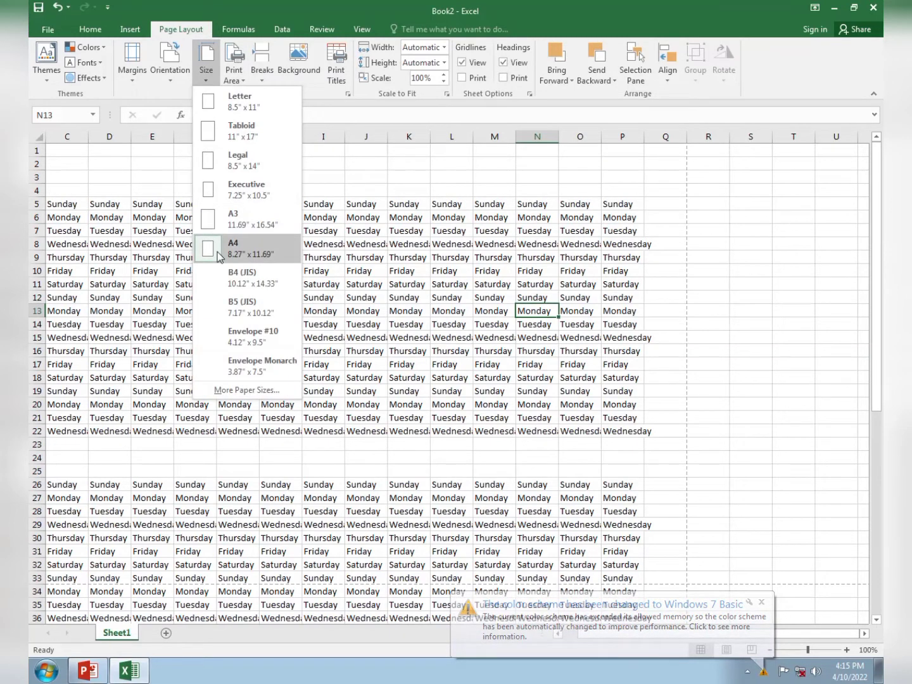
left_click(405, 271)
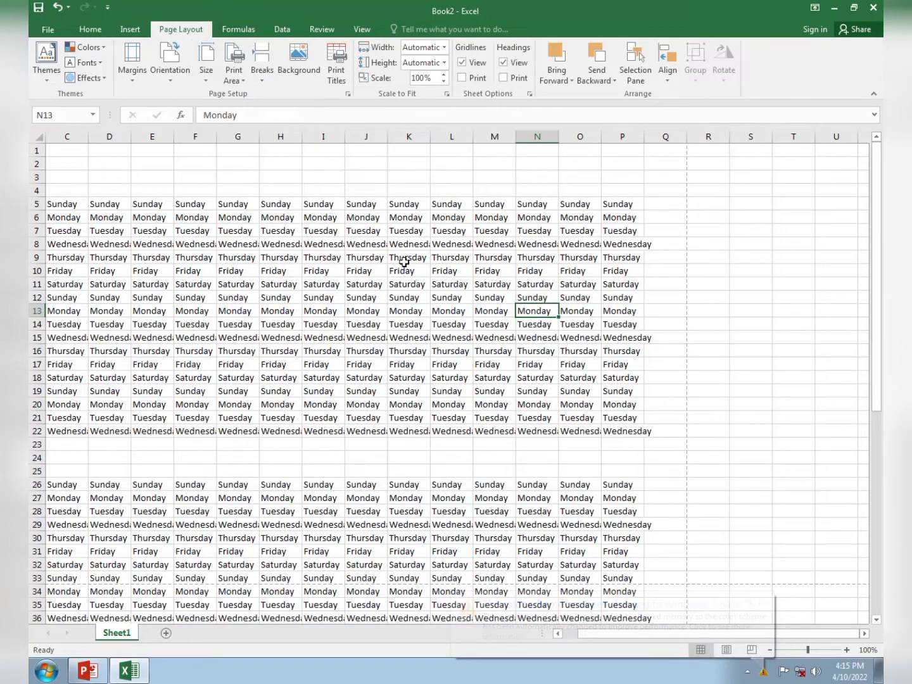
left_click(238, 82)
left_click(293, 233)
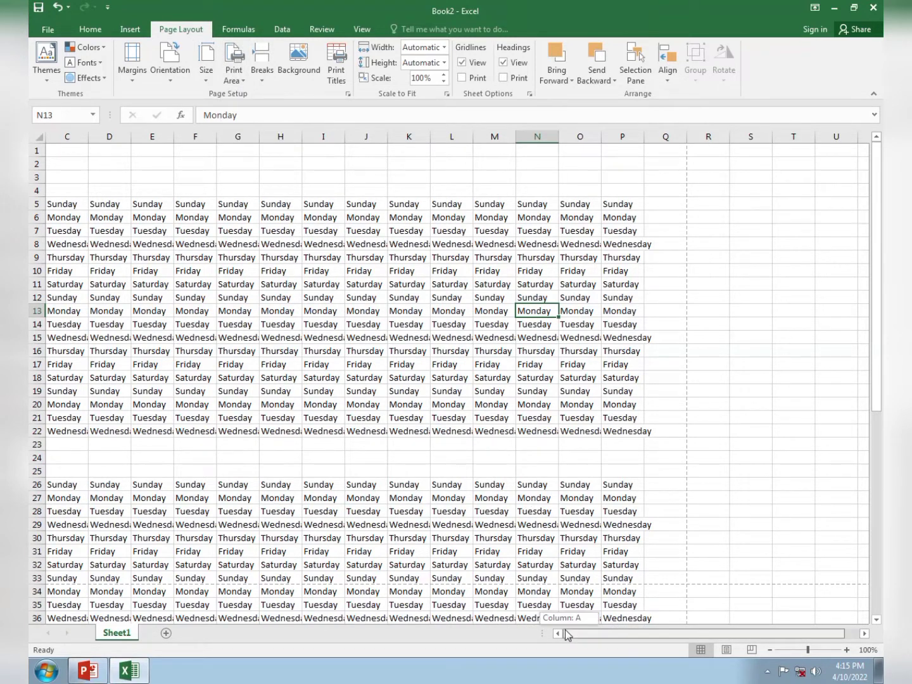
left_click(399, 378)
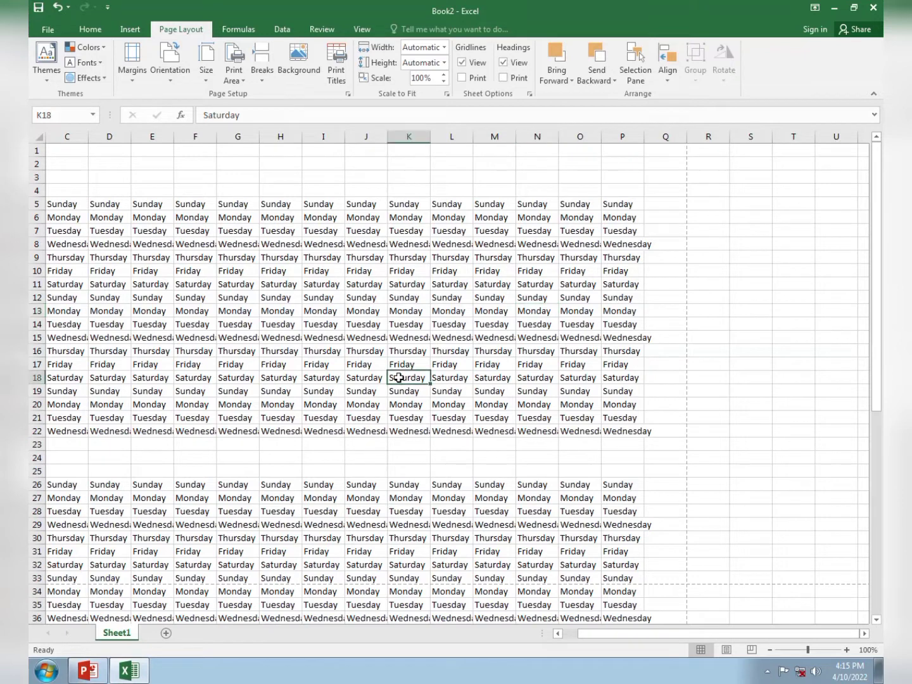
Preview the current two-page printout, then switch the page orientation to Portrait
left_click(49, 31)
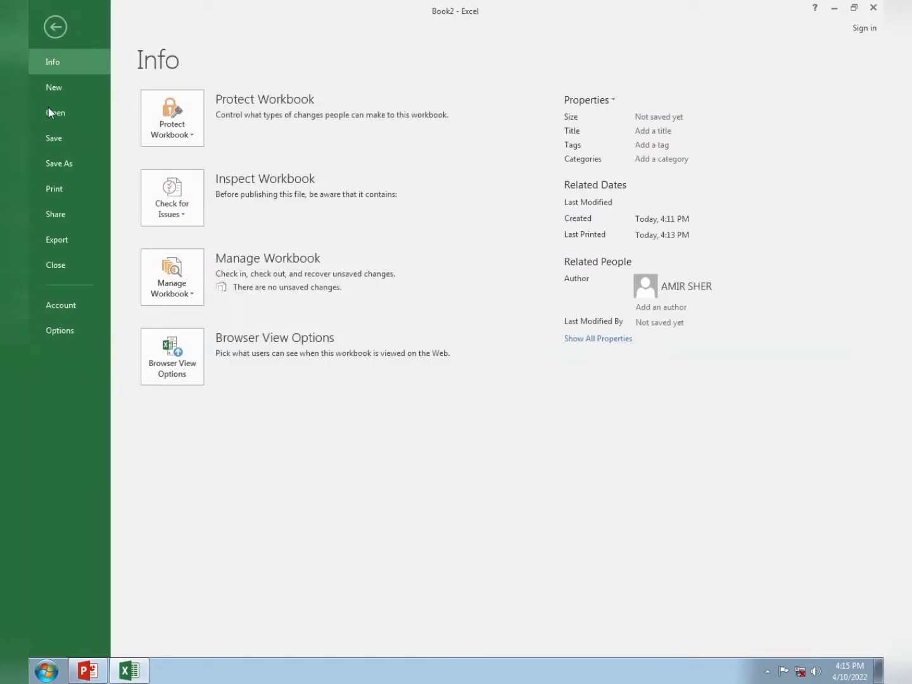
left_click(64, 185)
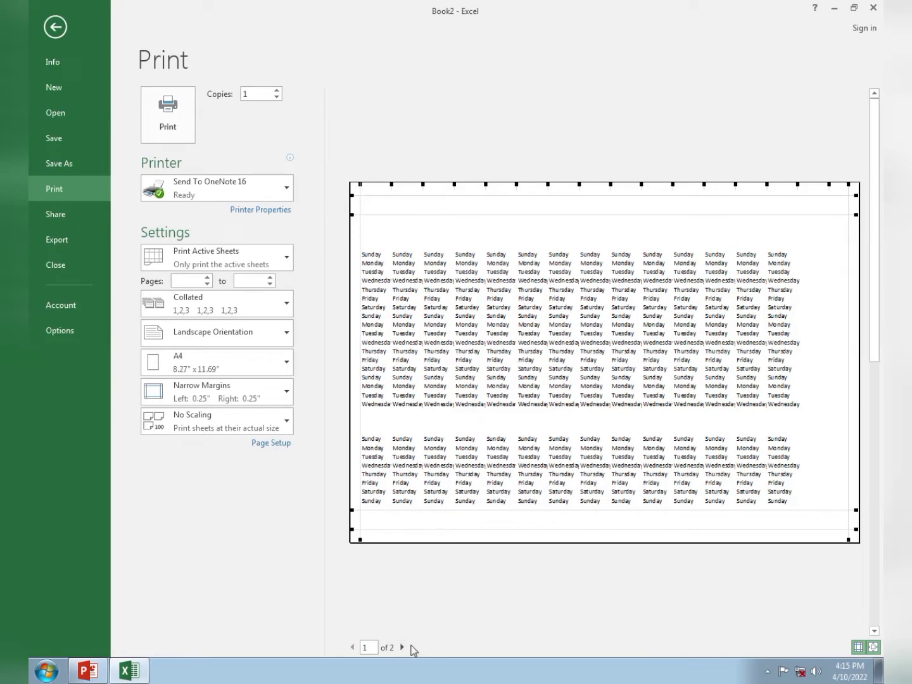
left_click(405, 646)
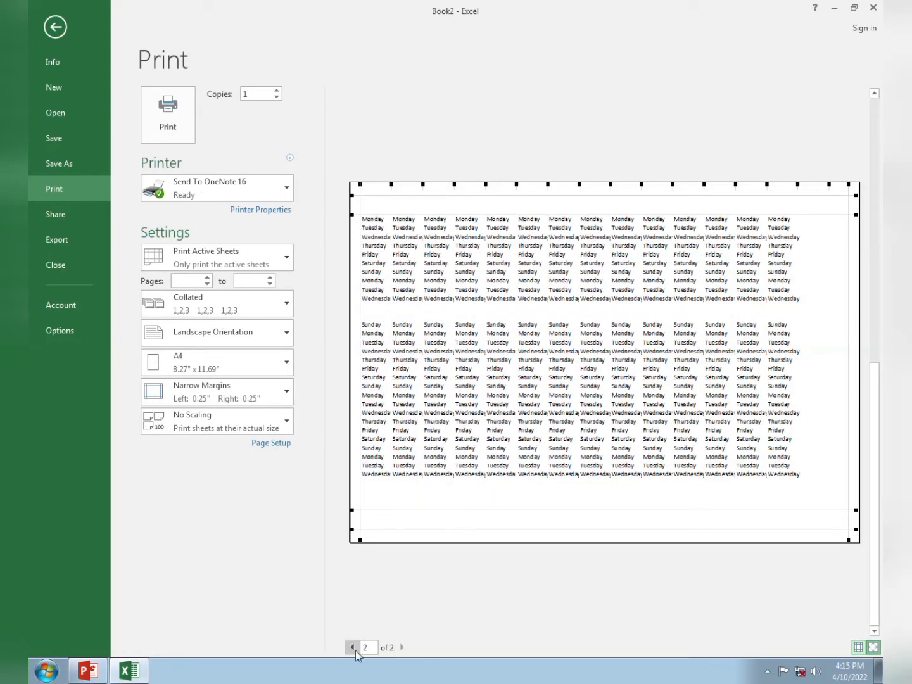
left_click(352, 646)
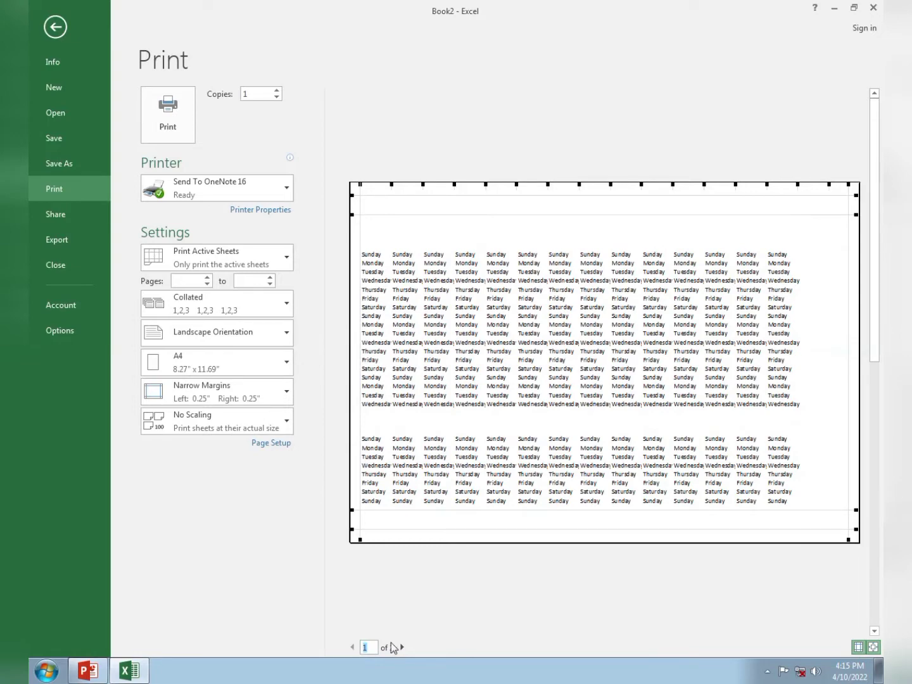
left_click(57, 32)
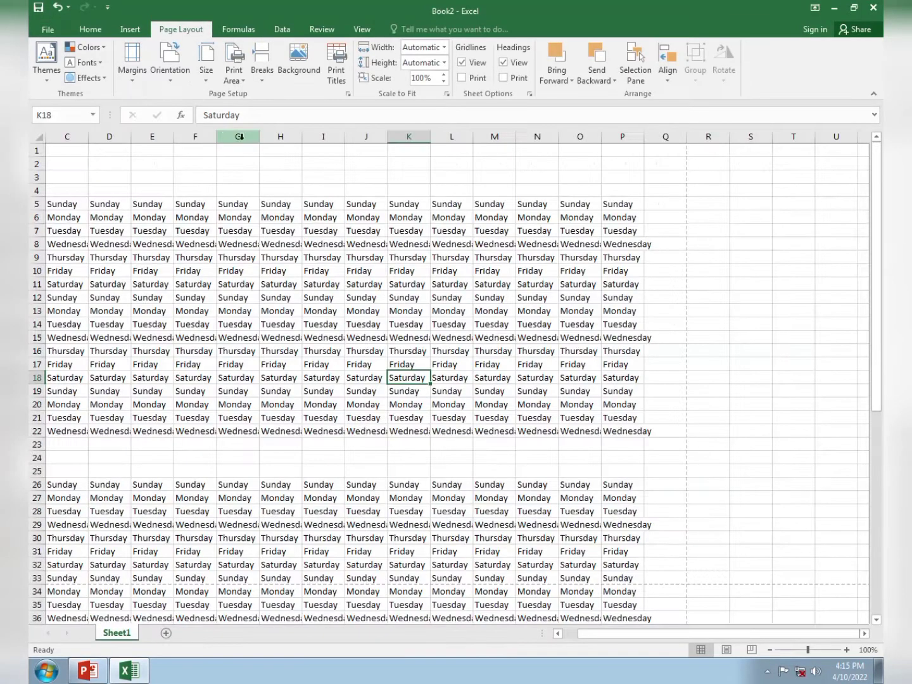
left_click(171, 72)
left_click(175, 127)
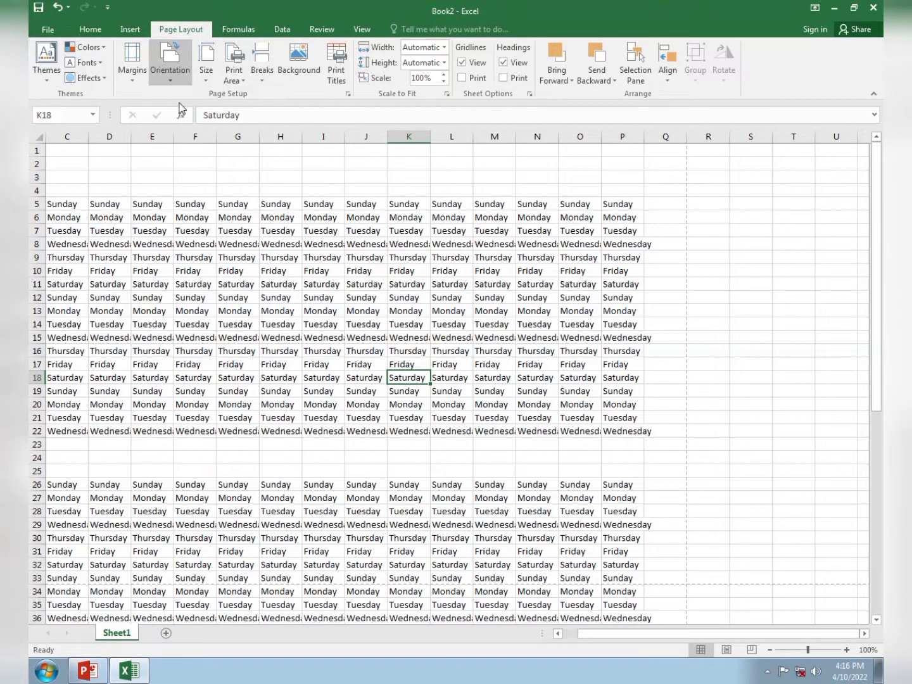
Review all four pages of the portrait print preview, then return to the worksheet
left_click(42, 30)
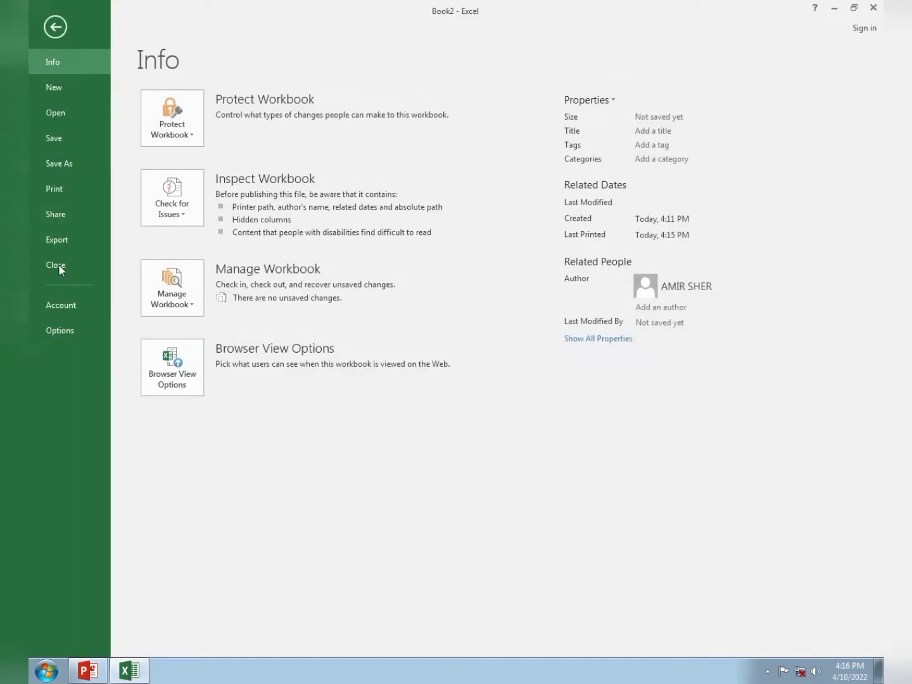
left_click(56, 189)
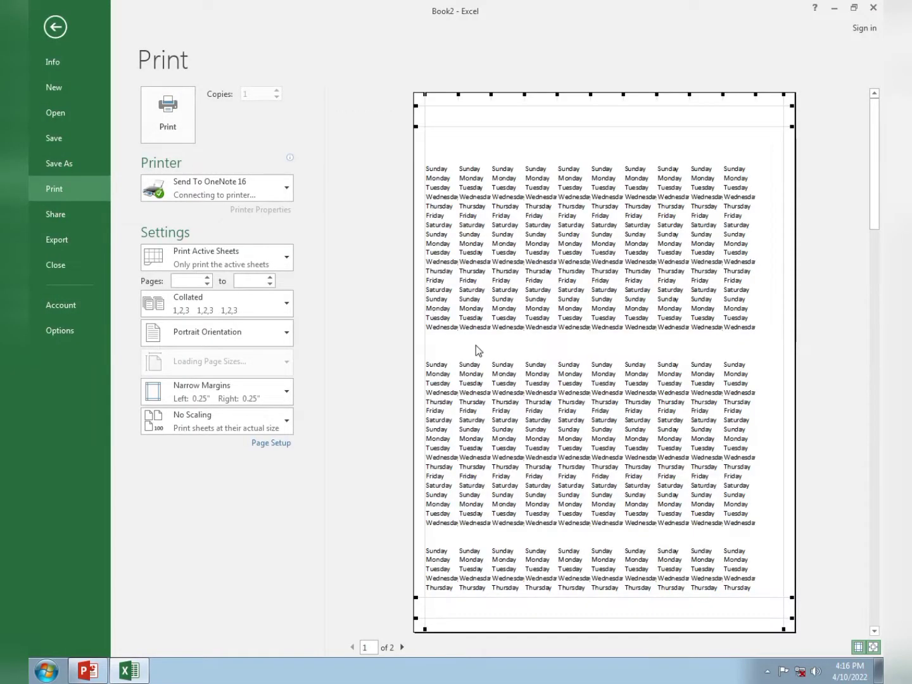
left_click(401, 646)
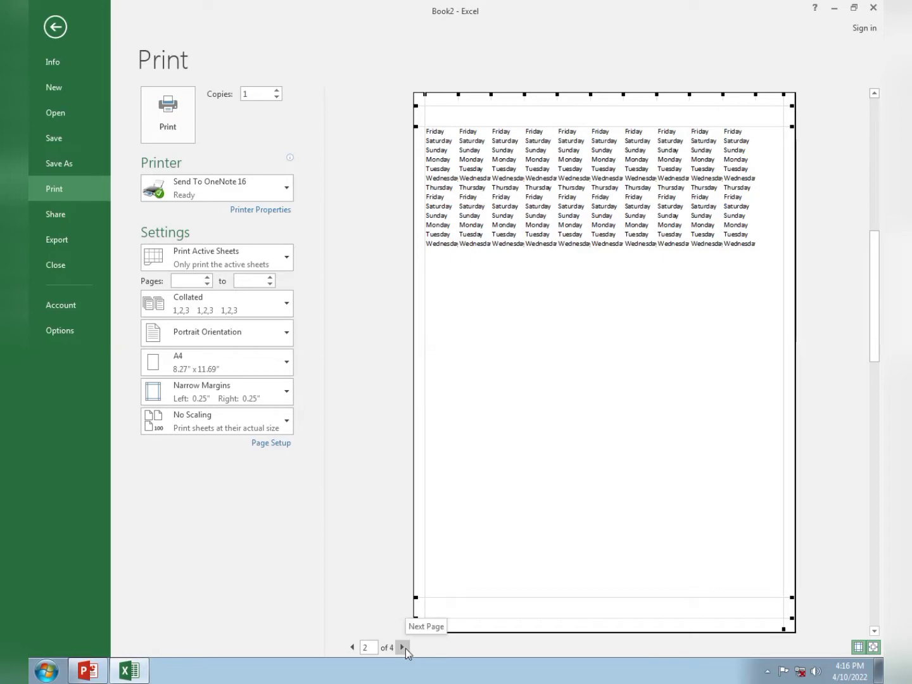
left_click(404, 647)
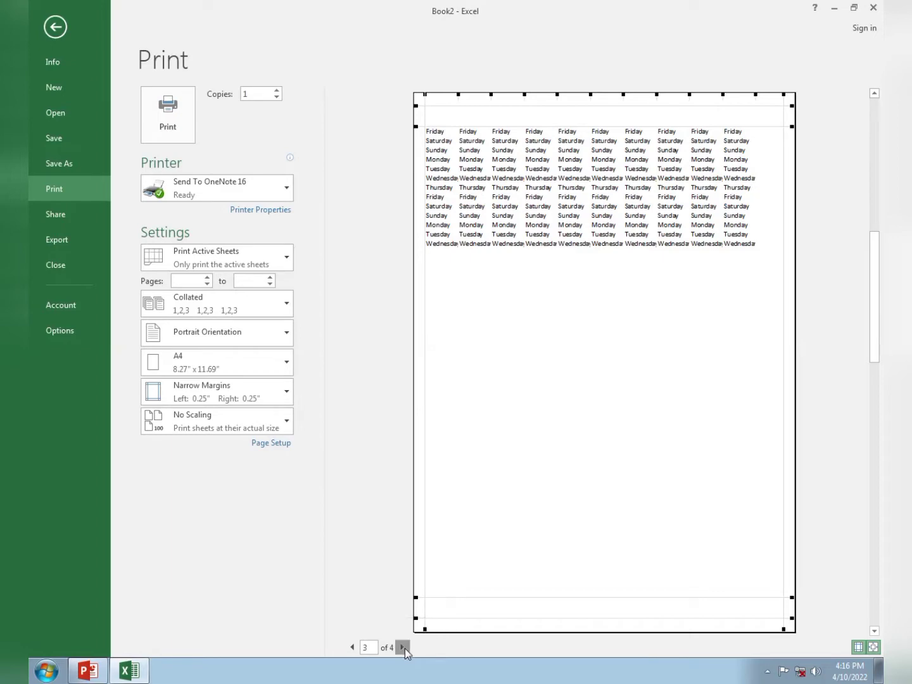
left_click(352, 647)
left_click(353, 648)
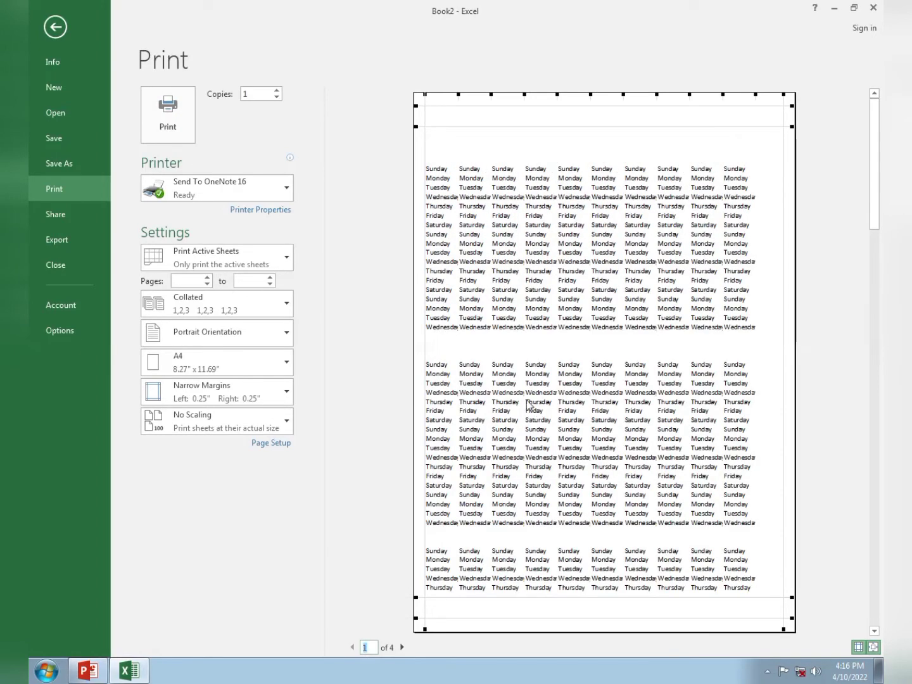
left_click(401, 647)
left_click(401, 647)
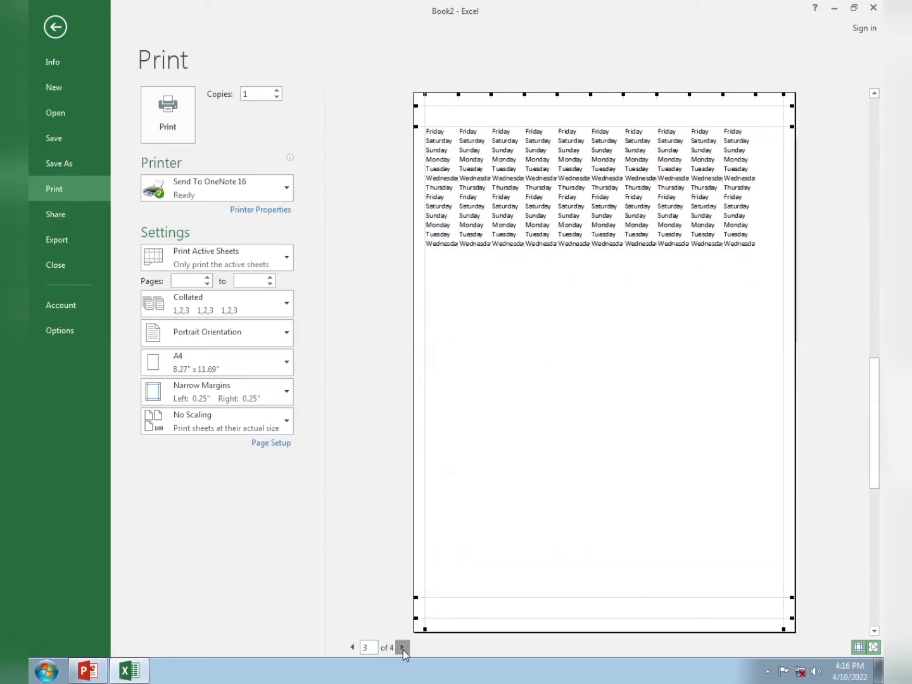
left_click(402, 647)
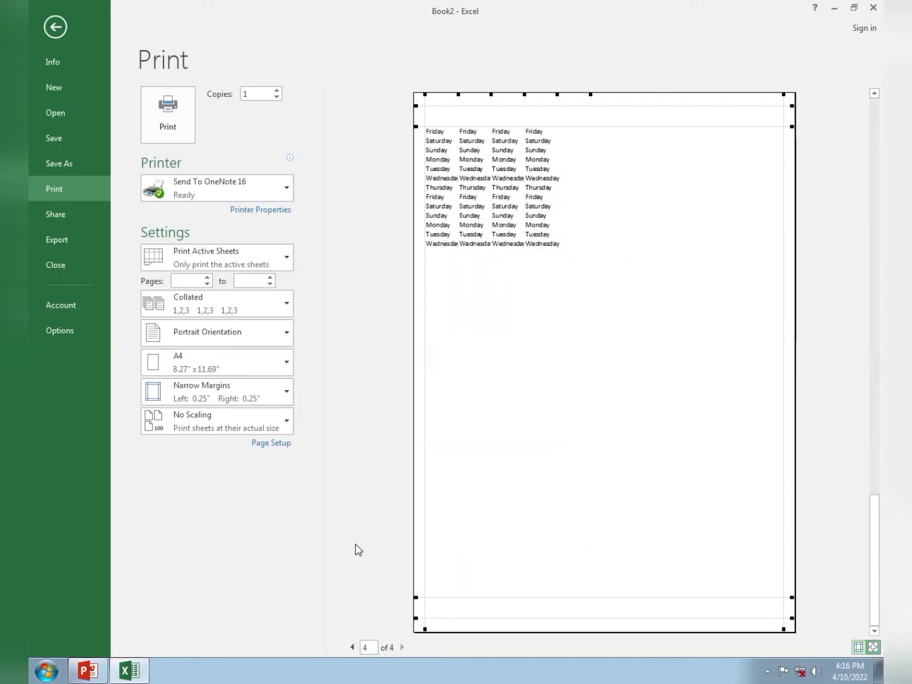
key("Escape")
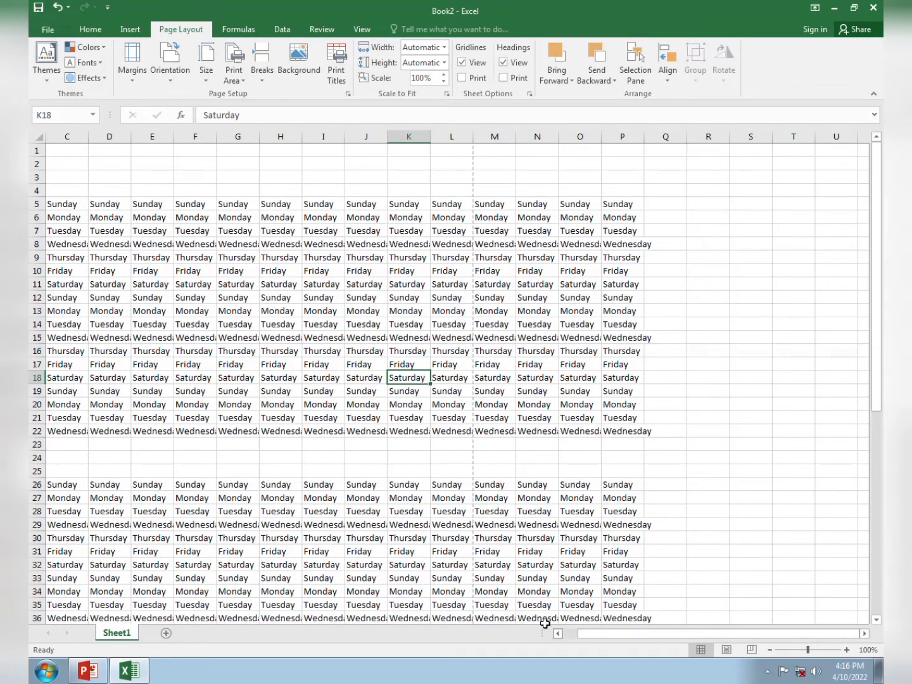
Set the print area to the weekday cells D5:G10
mouse_move(112, 205)
left_mouse_down()
mouse_move(248, 254)
mouse_move(257, 269)
left_mouse_up()
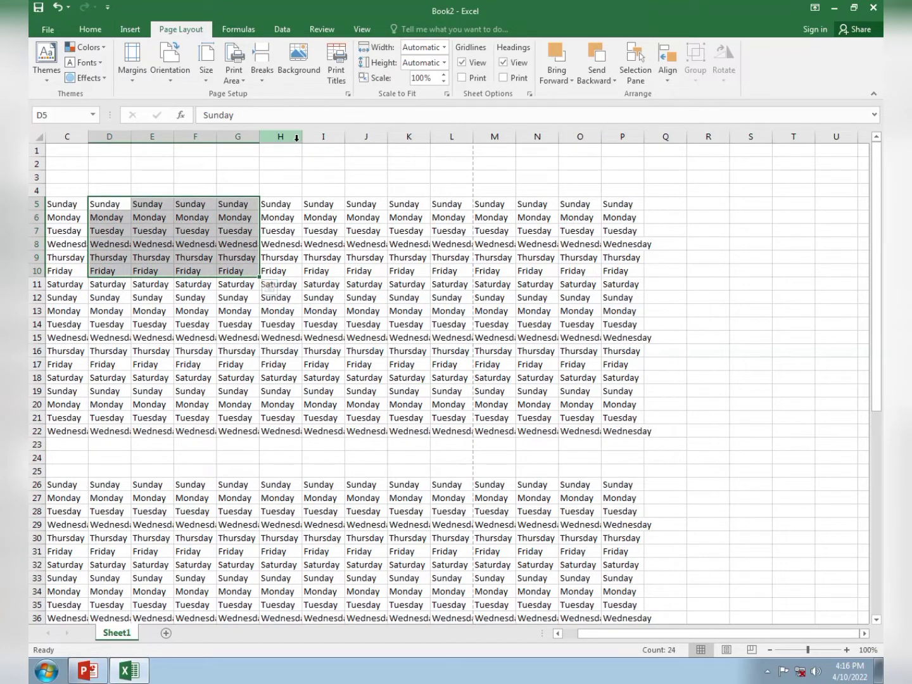
left_click(242, 82)
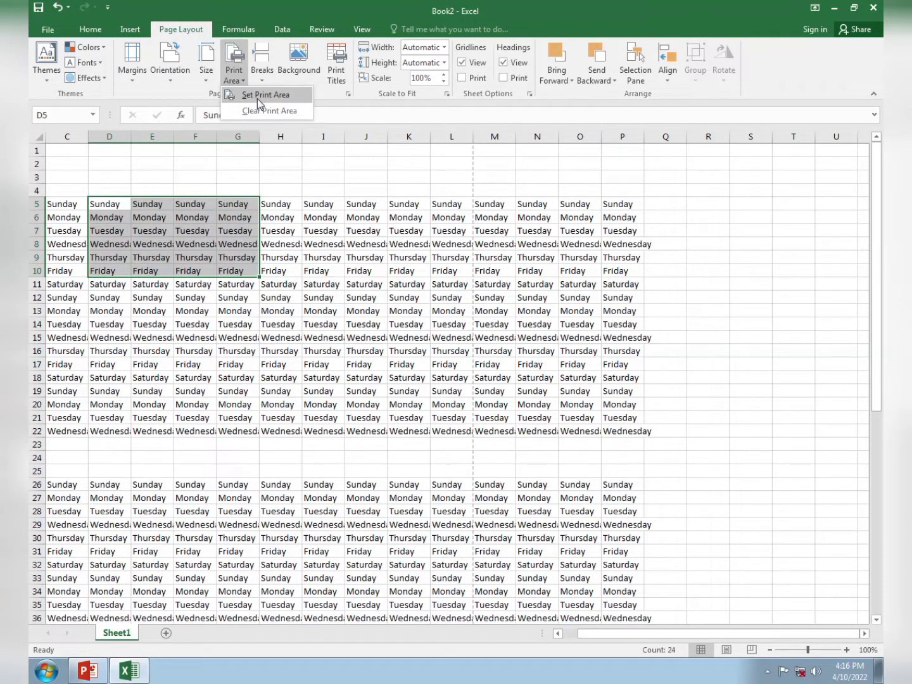
left_click(258, 96)
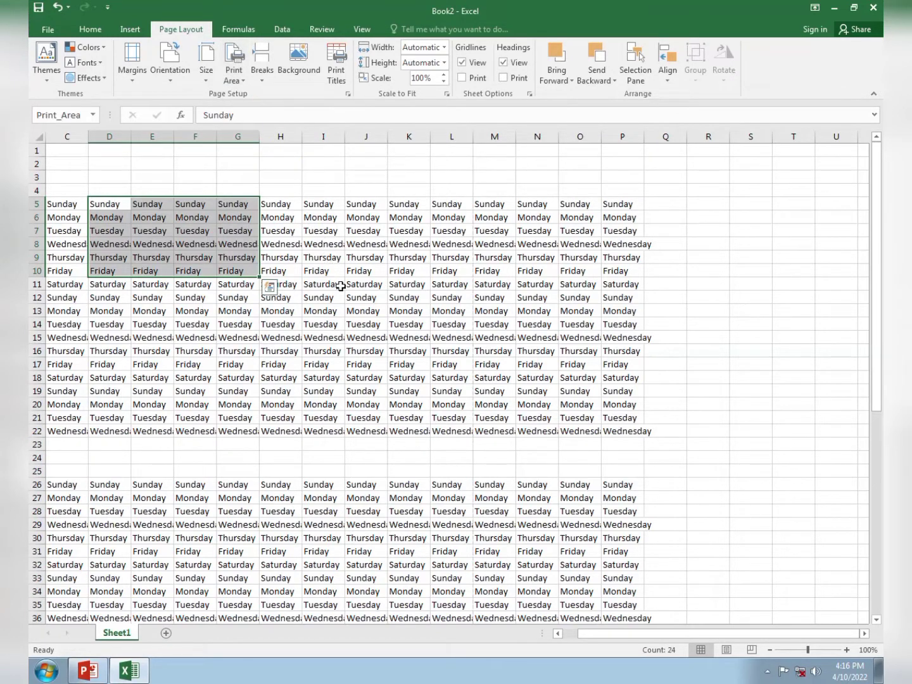
left_click(347, 310)
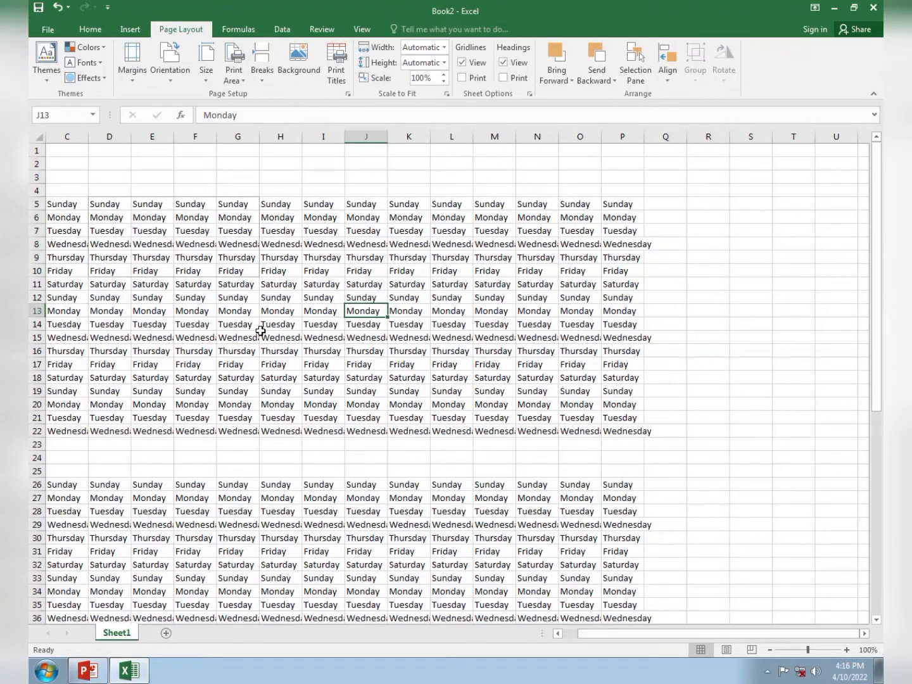
Preview the single-page printout of D5:G10, then return to the sheet
left_click(47, 30)
left_click(58, 190)
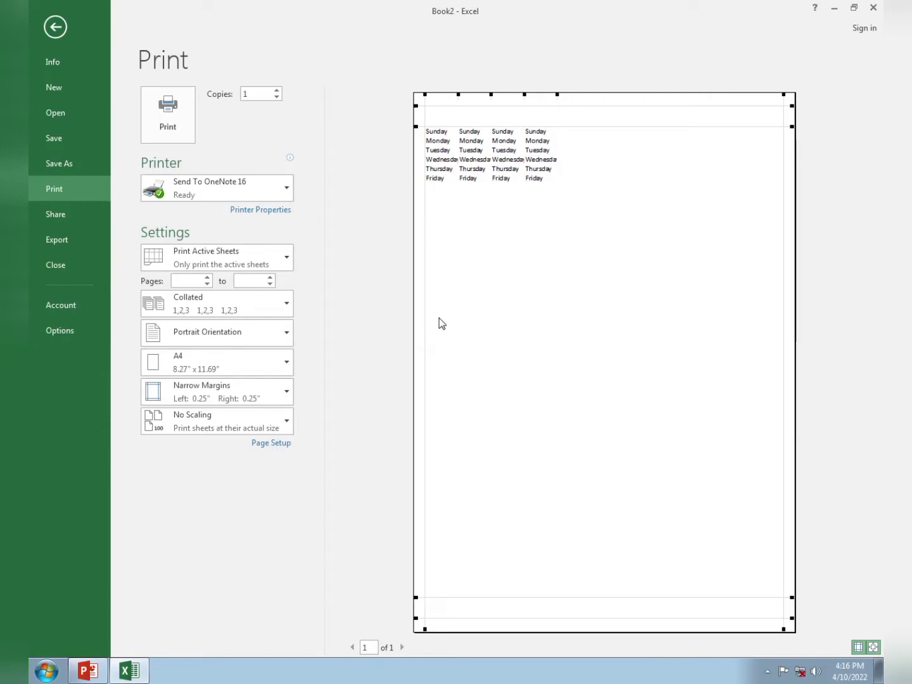
left_click(55, 26)
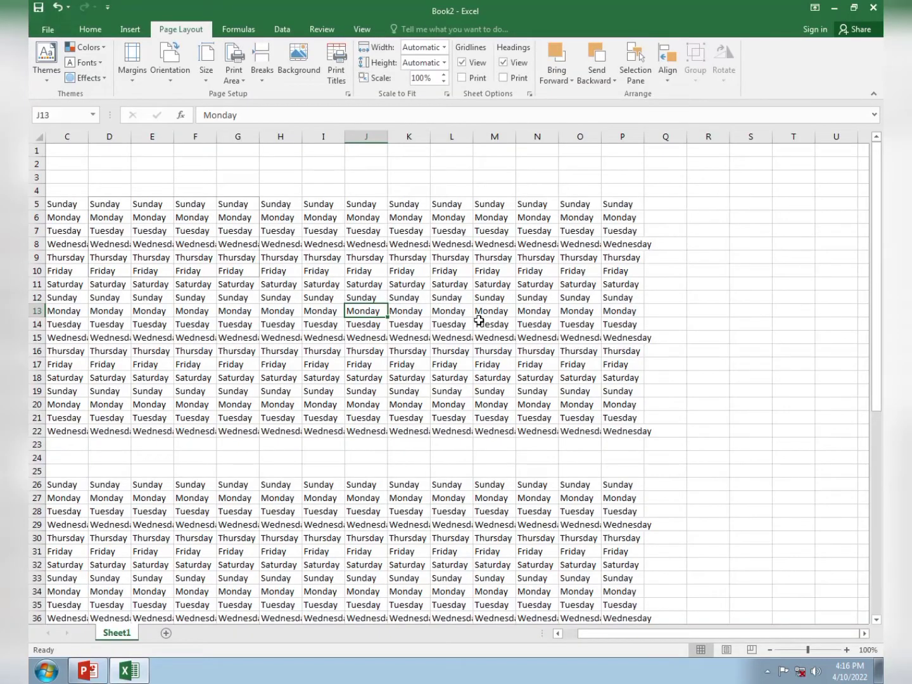
Add the range K7:L21 to the print area
left_click(433, 345)
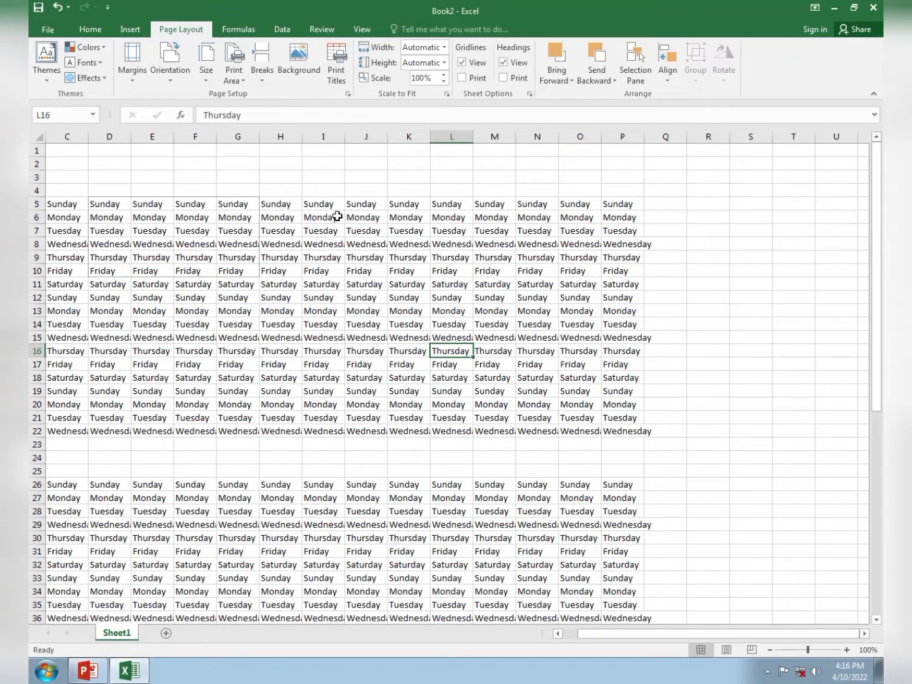
left_click_drag(408, 231, 467, 423)
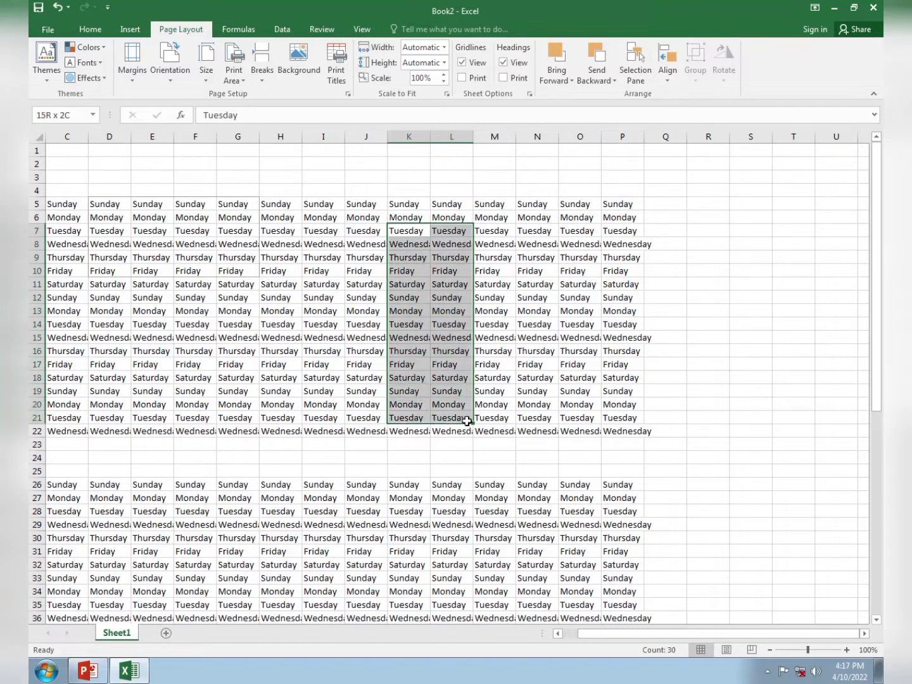
left_click(242, 79)
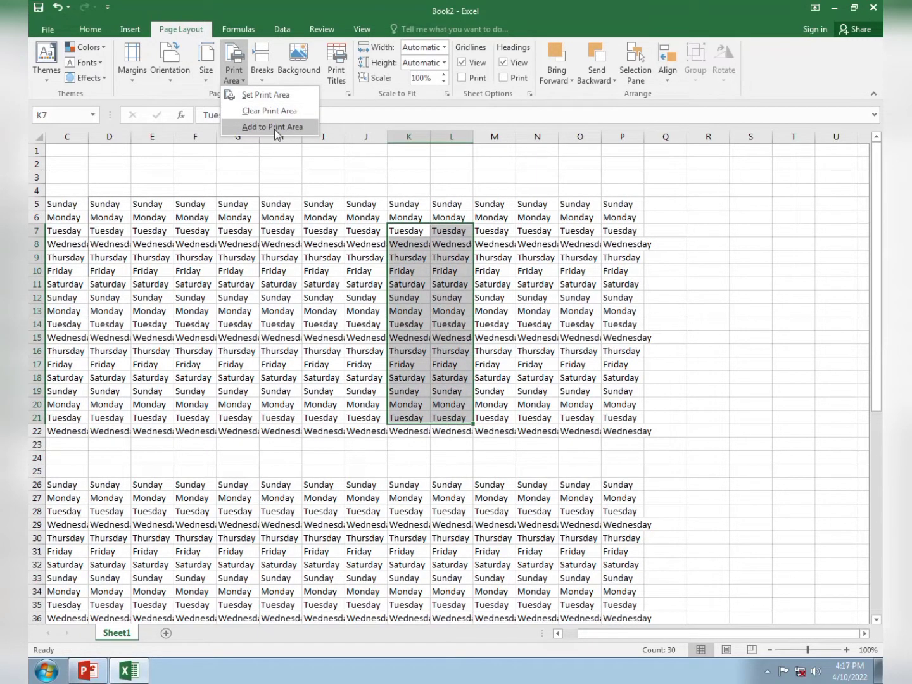
left_click(275, 128)
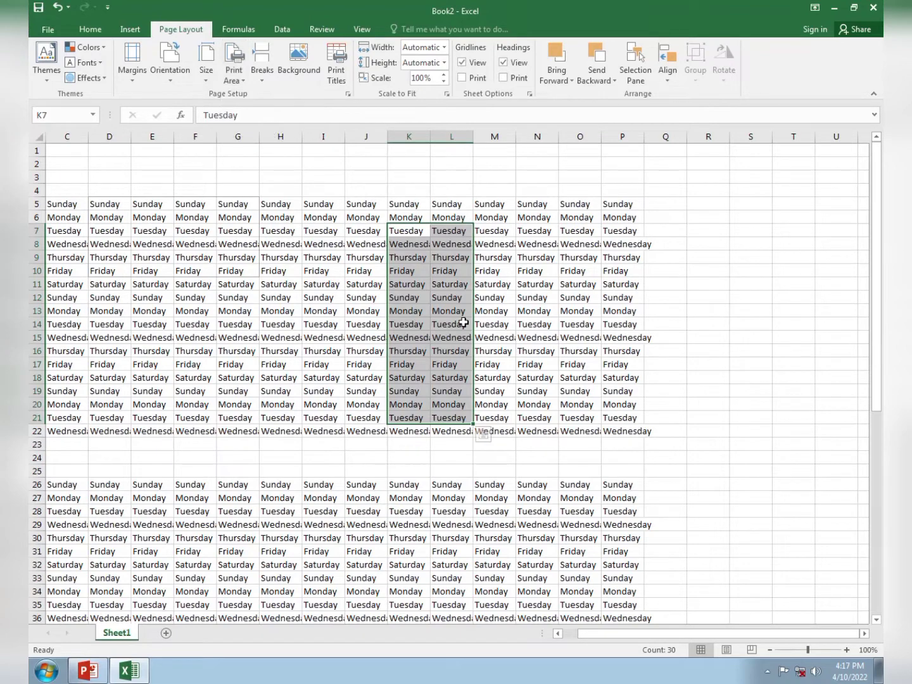
left_click(509, 353)
Add the block I27:O32 to the print area as another separate block
scroll(460, 372, "down", 1)
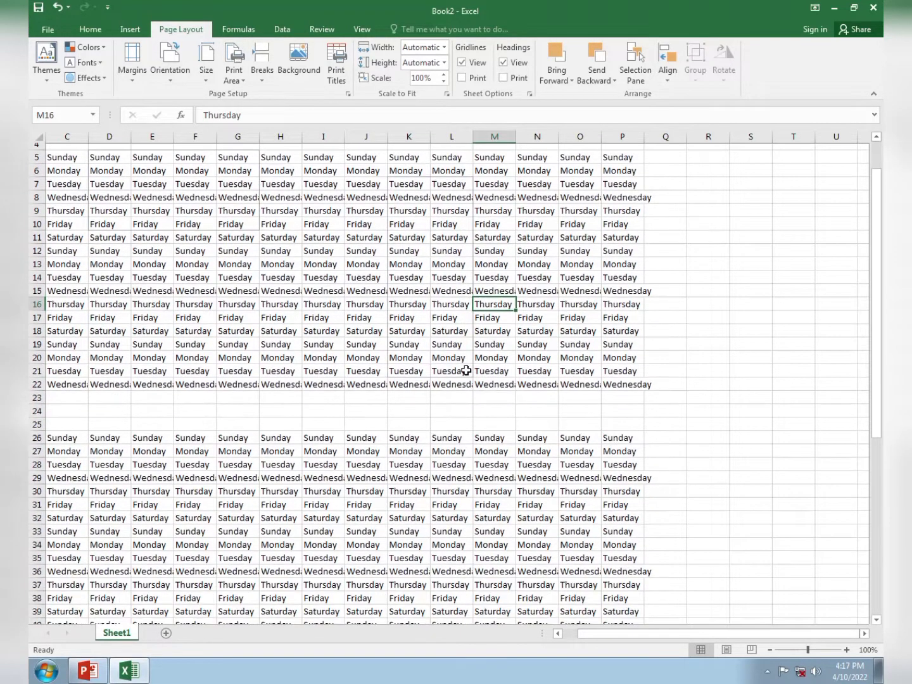
scroll(559, 385, "down", 1)
left_click_drag(324, 415, 582, 479)
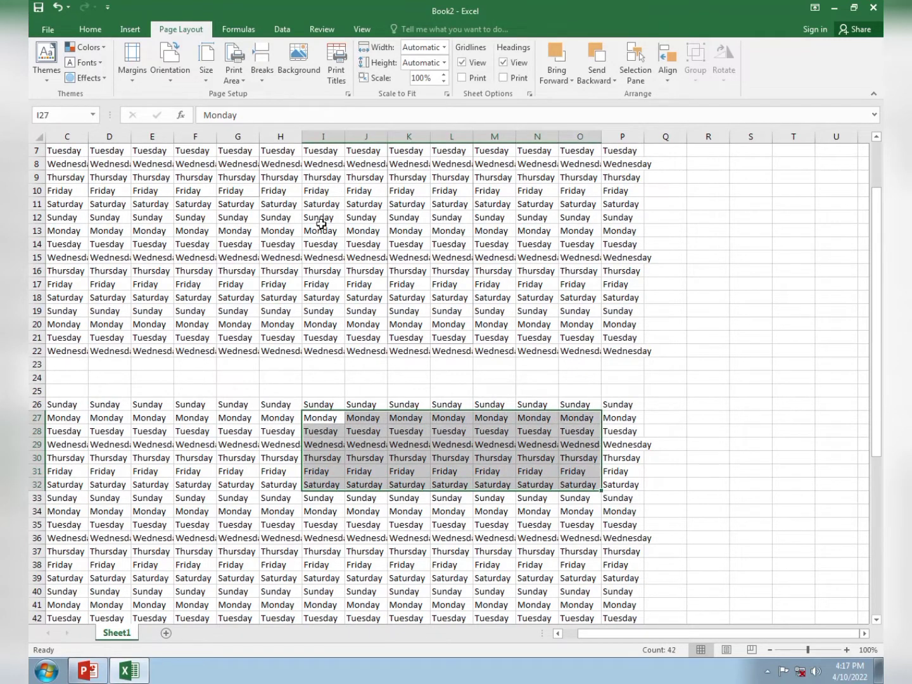
left_click(234, 74)
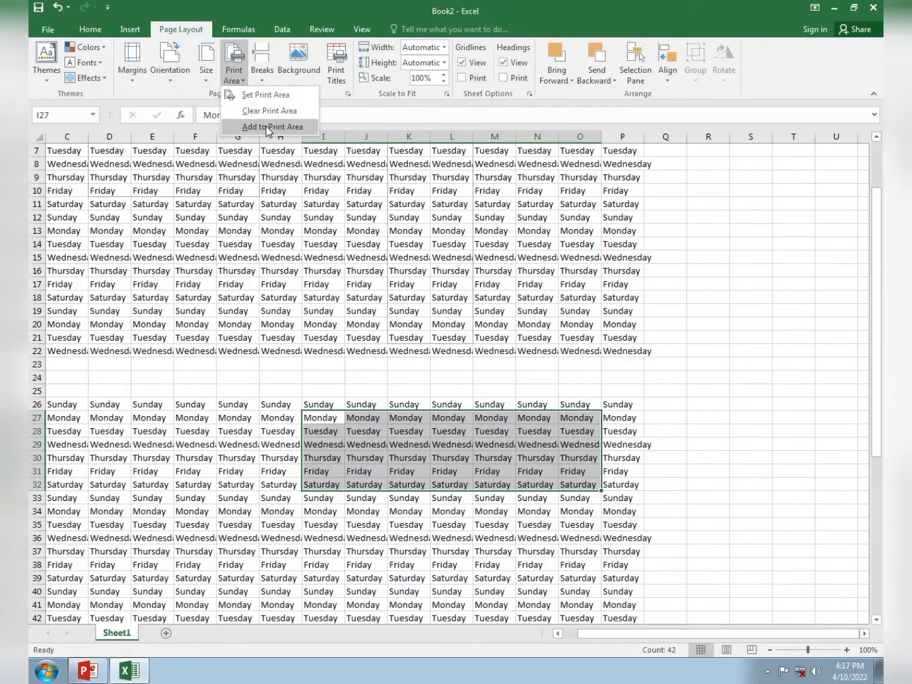
left_click(268, 129)
left_click(394, 377)
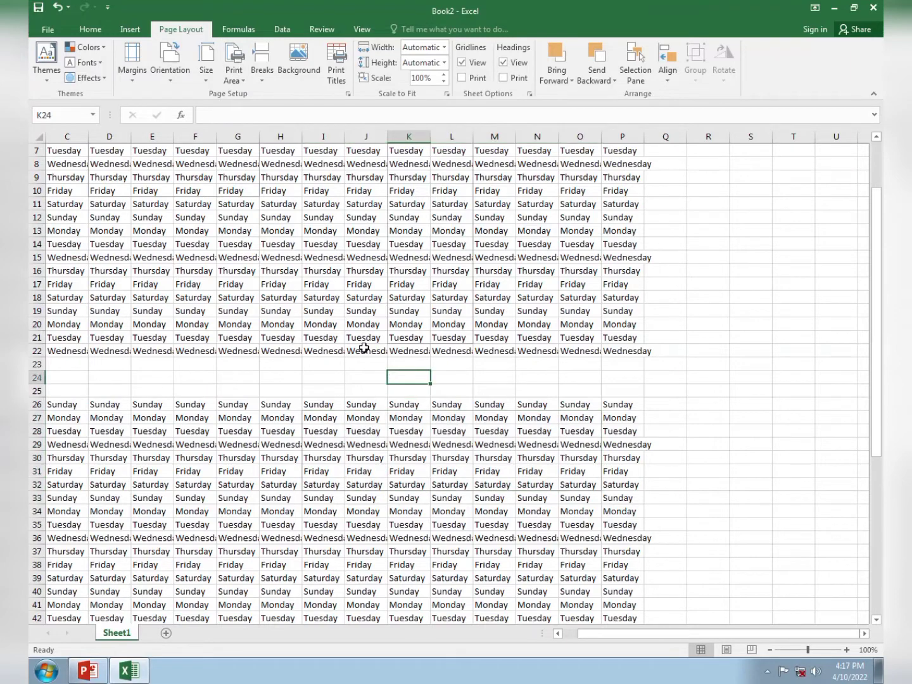
scroll(362, 346, "up", 2)
left_click(163, 244)
left_click(451, 324)
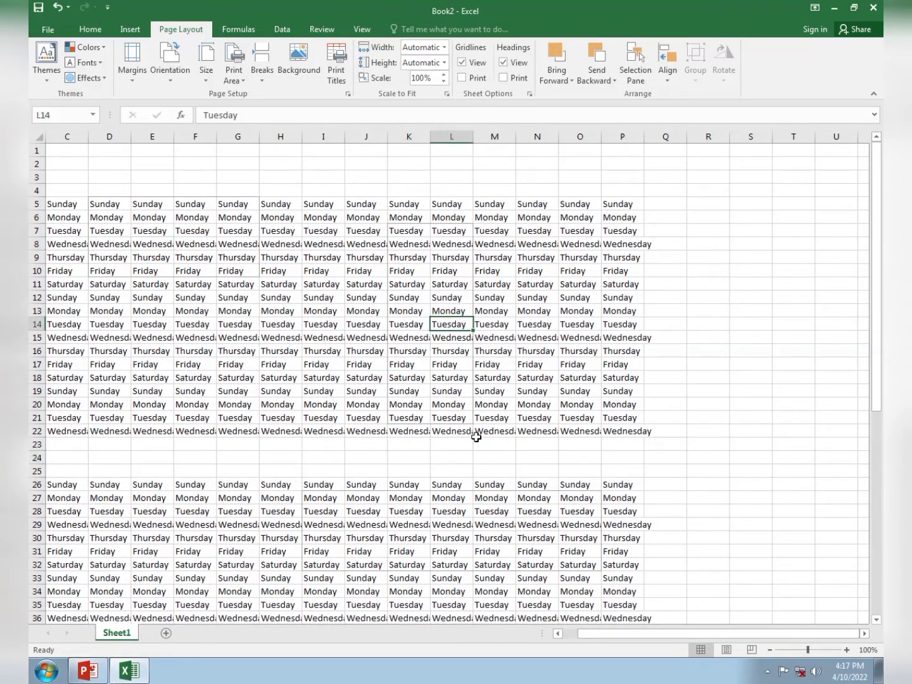
left_click(536, 538)
Preview the three print-area pages one by one, then return to the weekday sheet
left_click(48, 30)
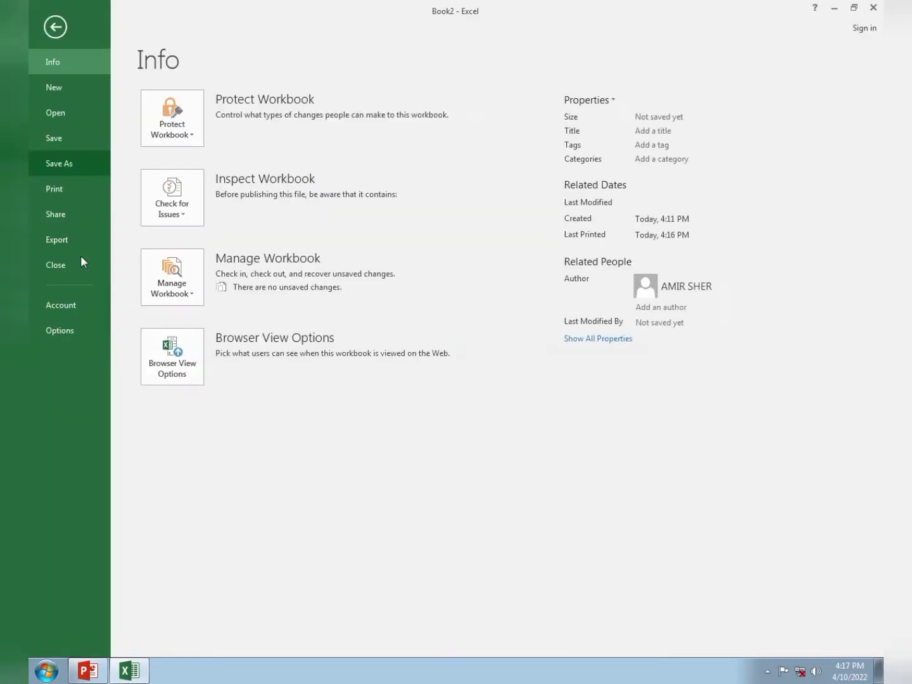
left_click(73, 194)
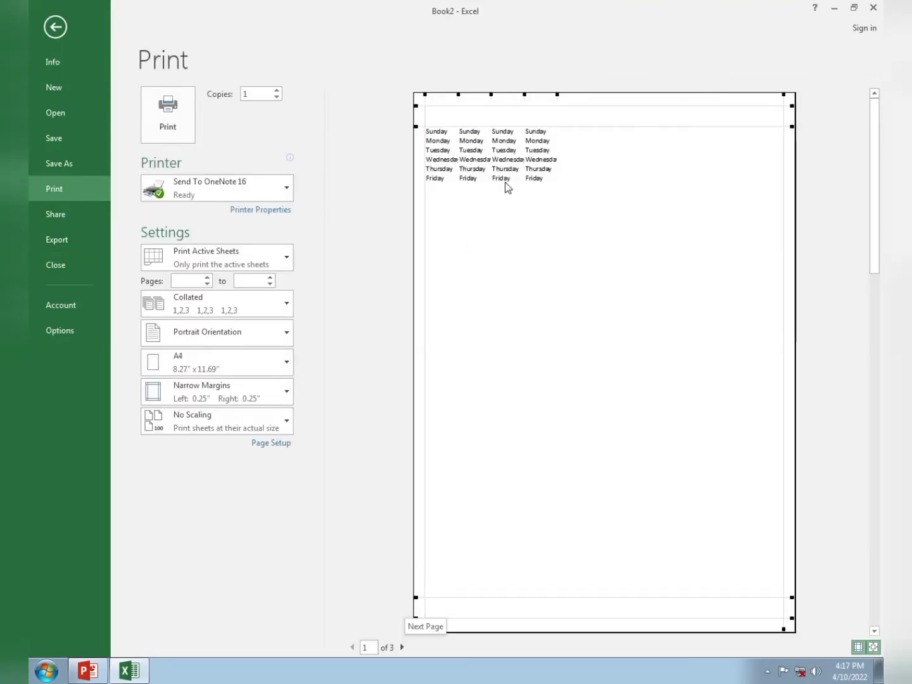
left_click(402, 647)
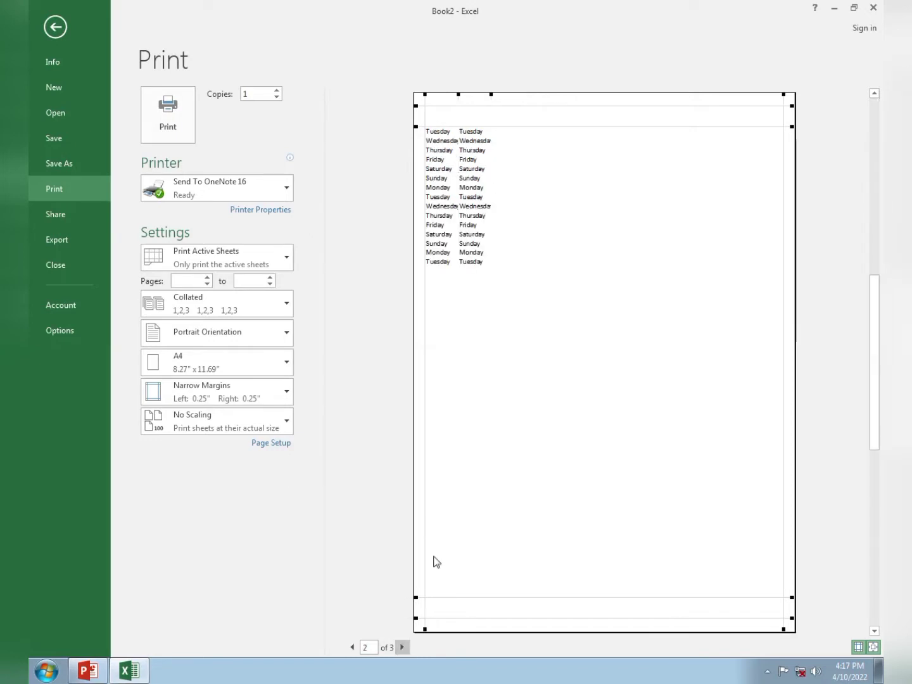
left_click(402, 646)
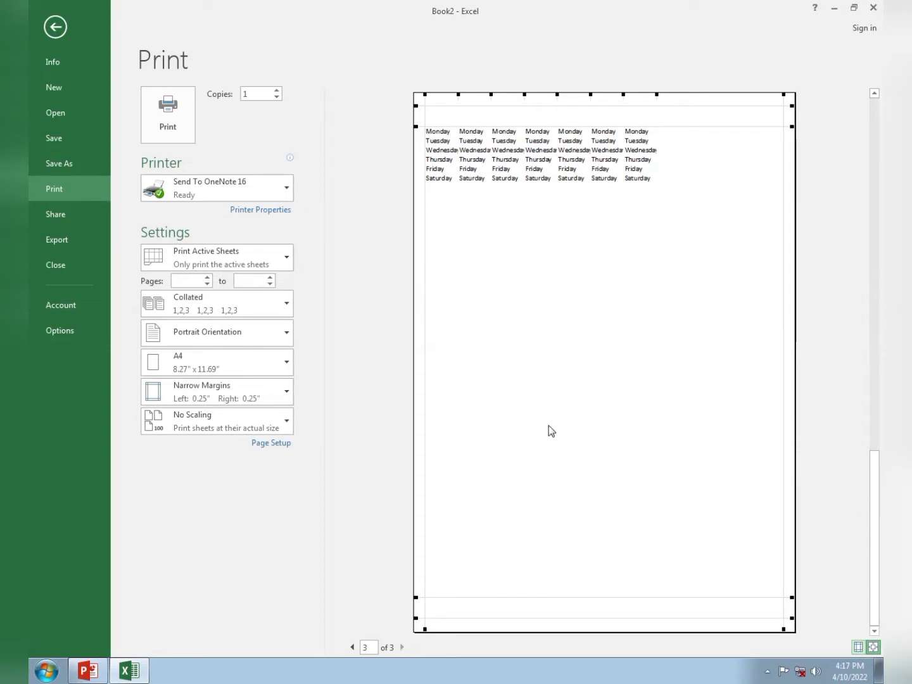
left_click(55, 27)
left_click(398, 349)
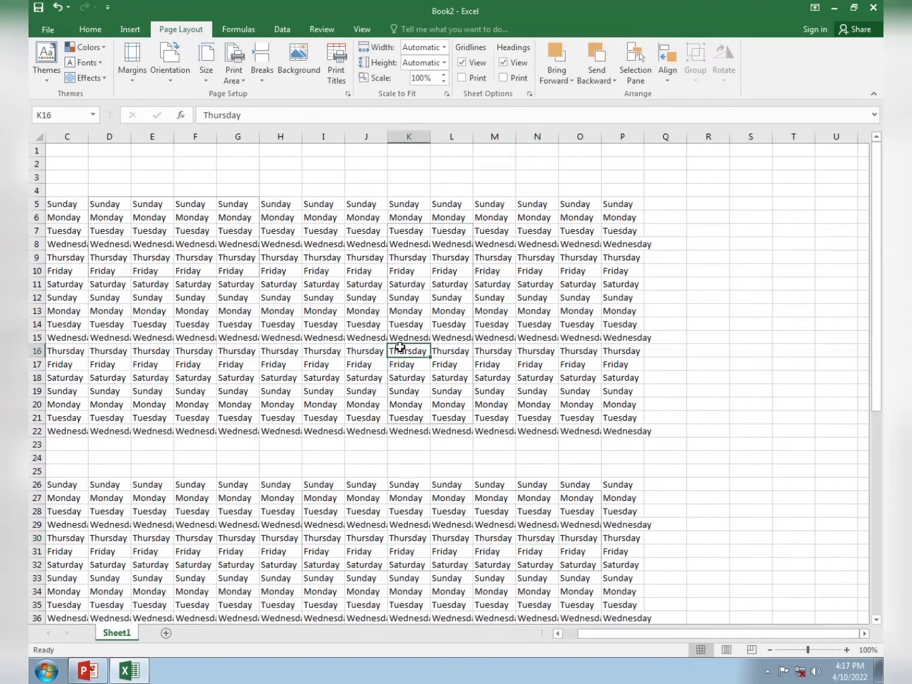
Clear the print area so the whole weekday sheet prints again
left_click(242, 80)
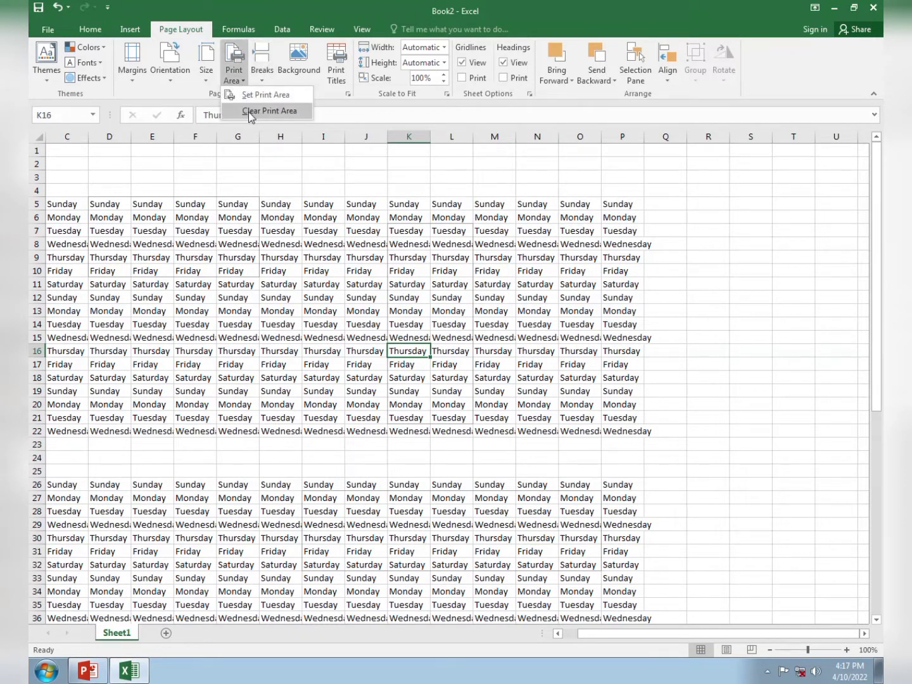
left_click(248, 112)
left_click(157, 207)
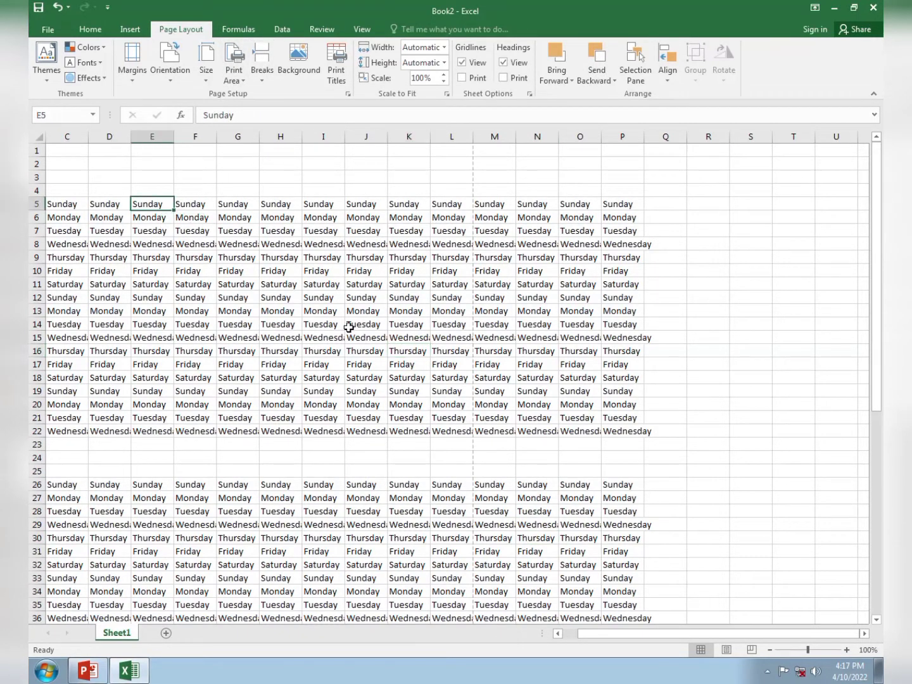
left_click(348, 326)
left_click(132, 205)
left_click(436, 350)
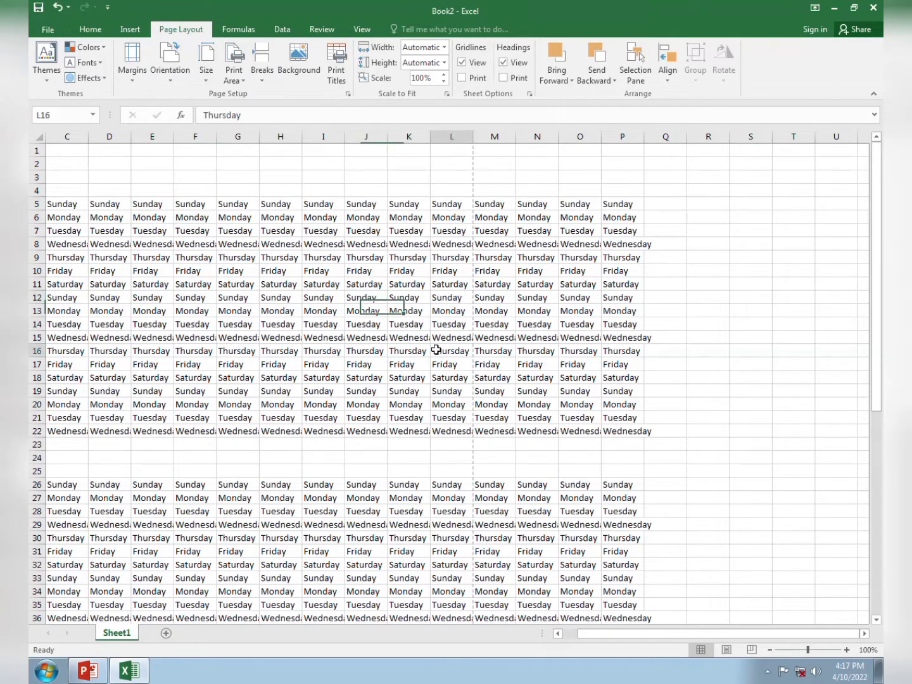
left_click(409, 498)
left_click(326, 297)
left_click(402, 311)
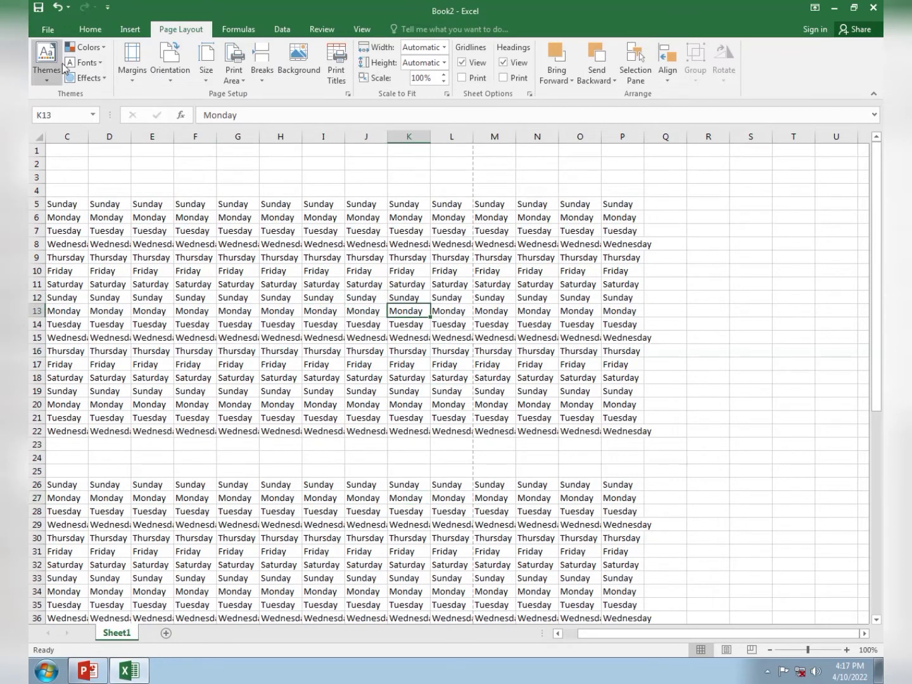
Preview all four pages of the full-sheet printout, then return to the worksheet
left_click(47, 29)
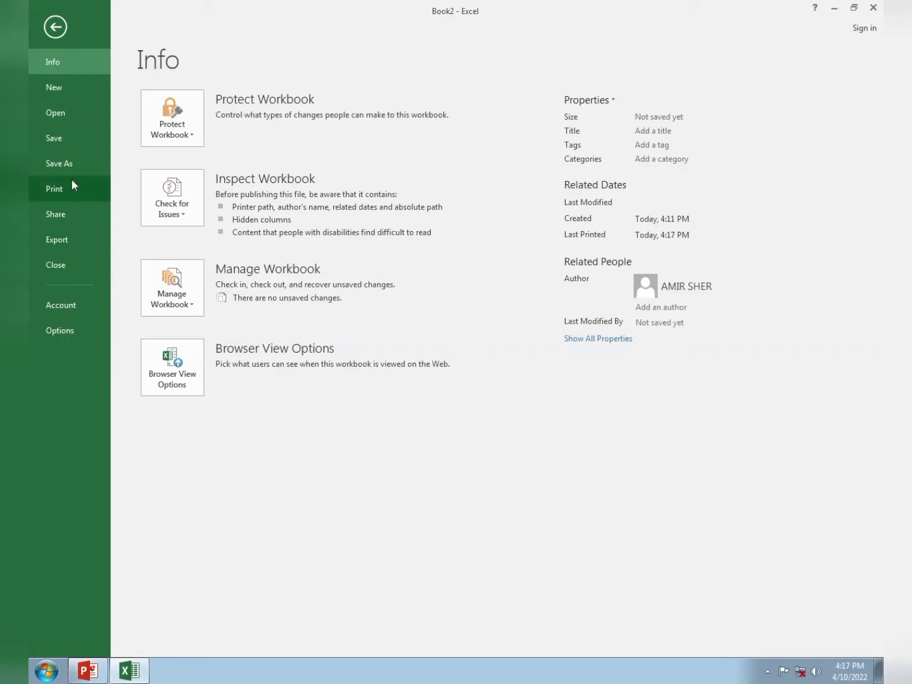
left_click(70, 190)
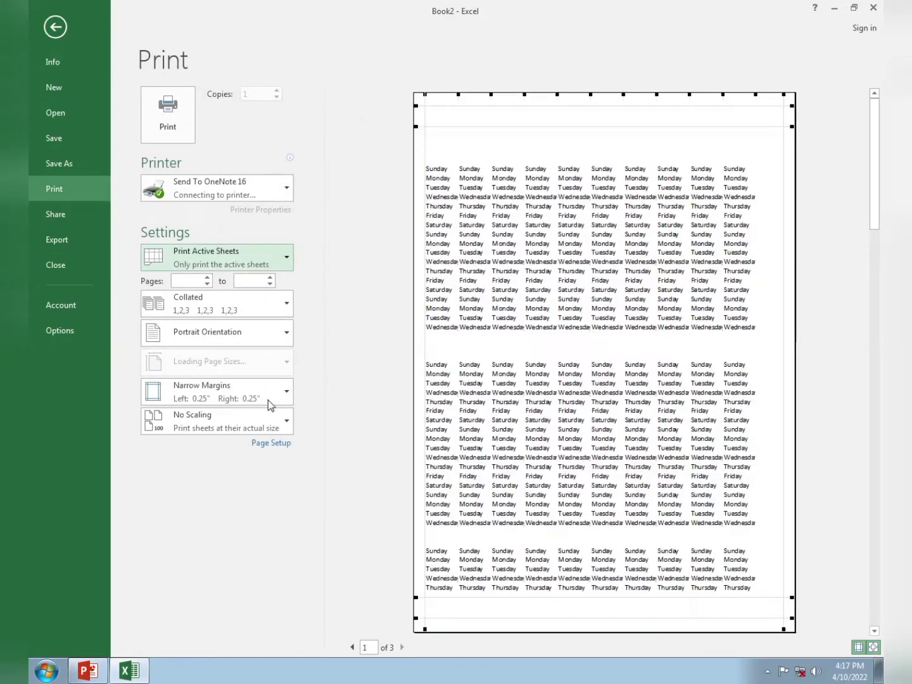
left_click(402, 647)
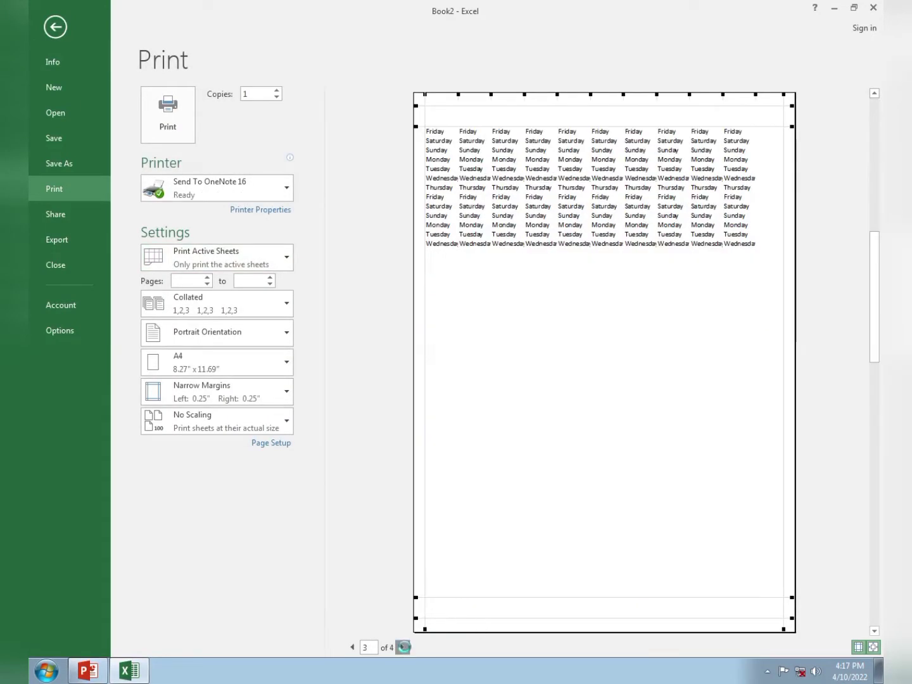
left_click(402, 647)
left_click(403, 647)
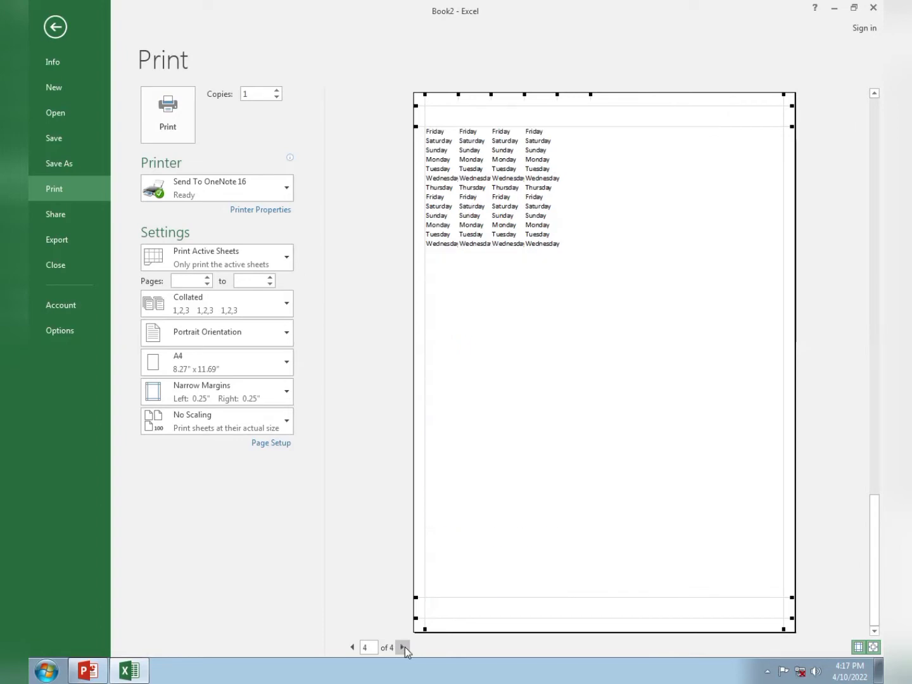
left_click(46, 32)
left_click(360, 352)
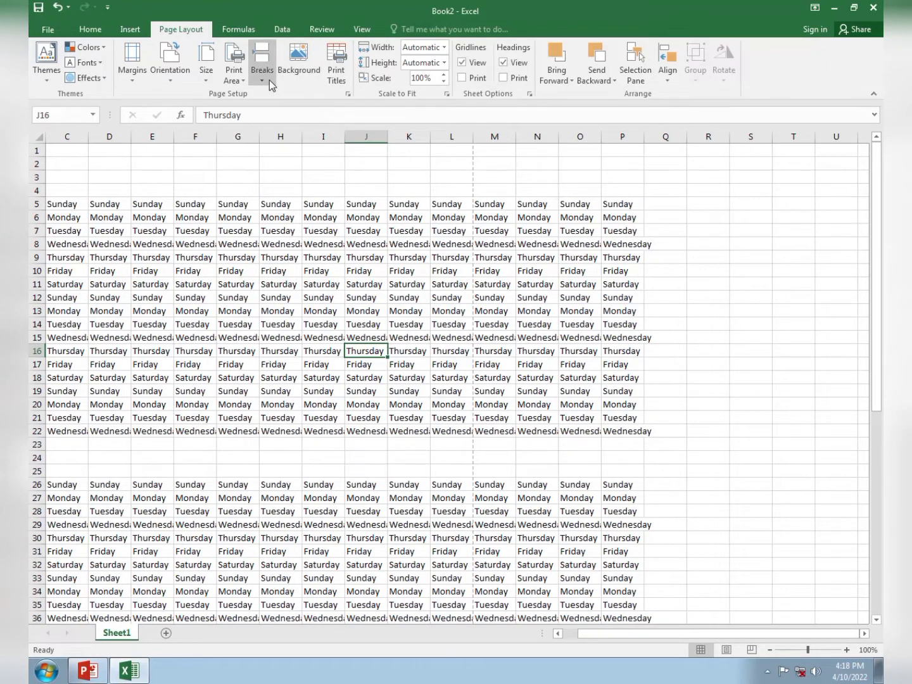
Insert a manual page break at F11, before column F and row 11
left_click(281, 364)
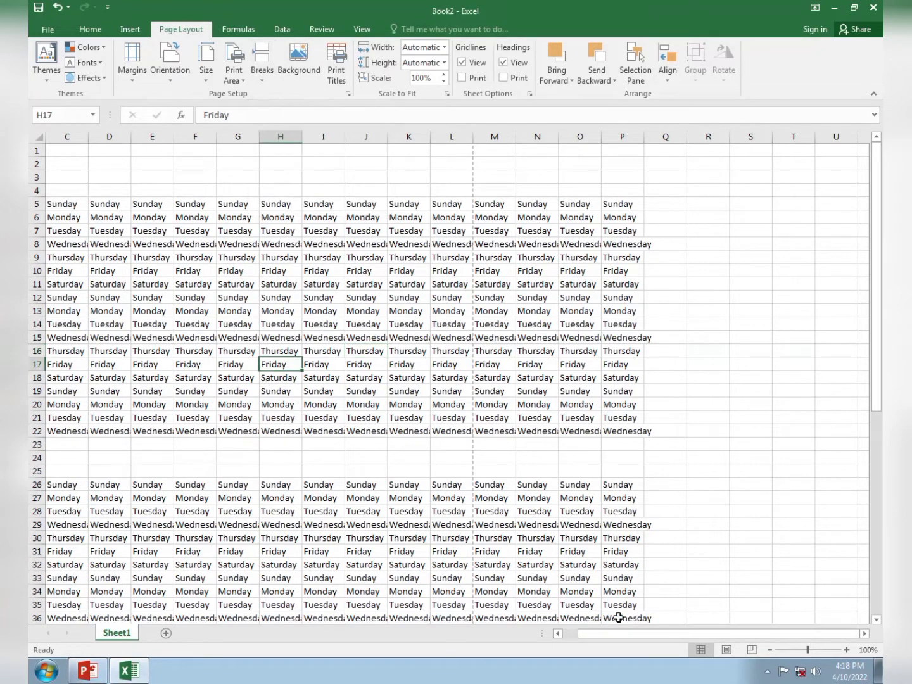
left_click(254, 336)
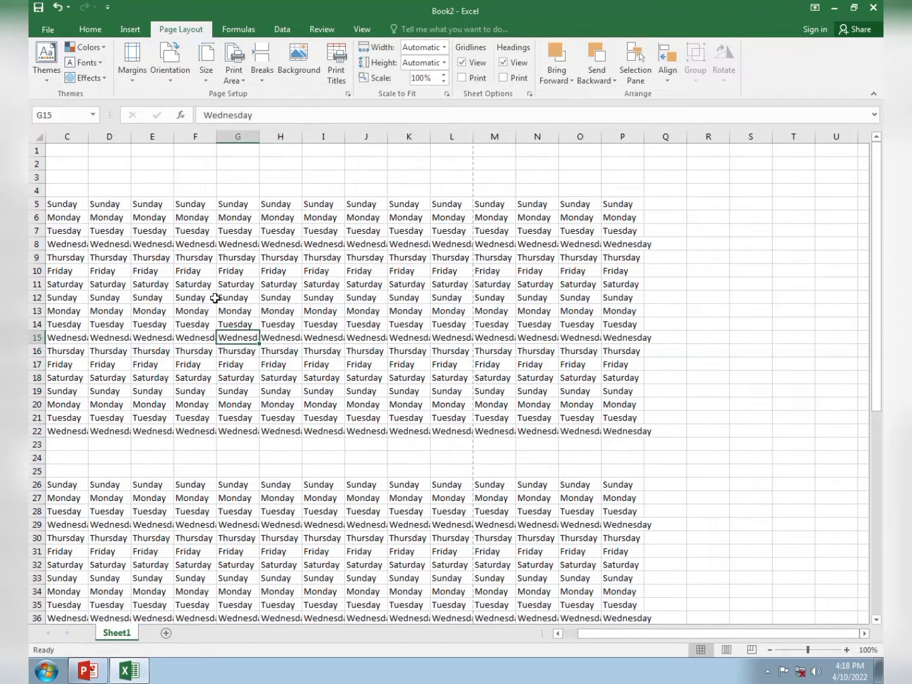
left_click(190, 291)
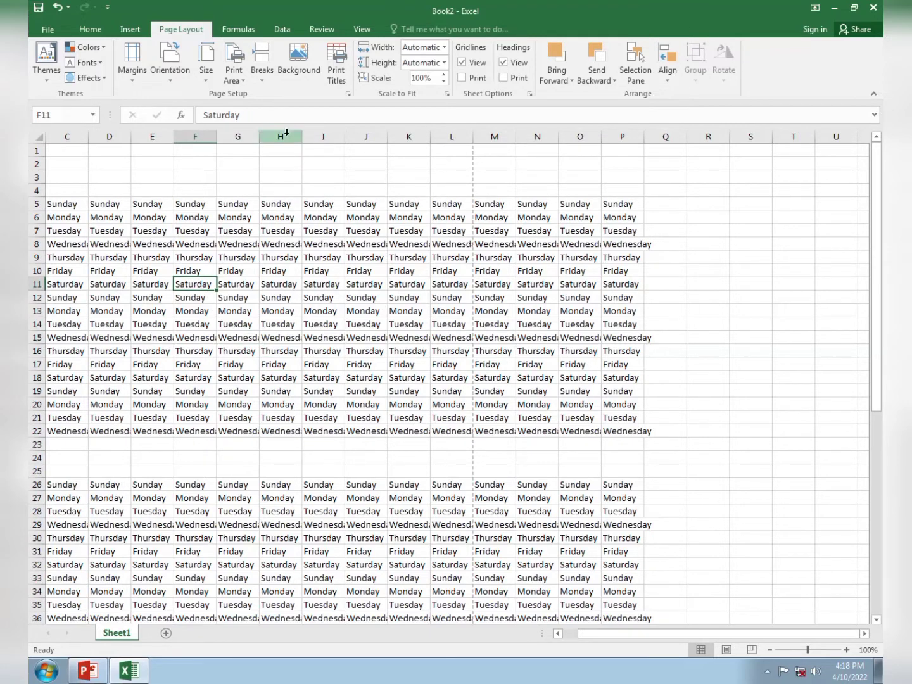
left_click(260, 82)
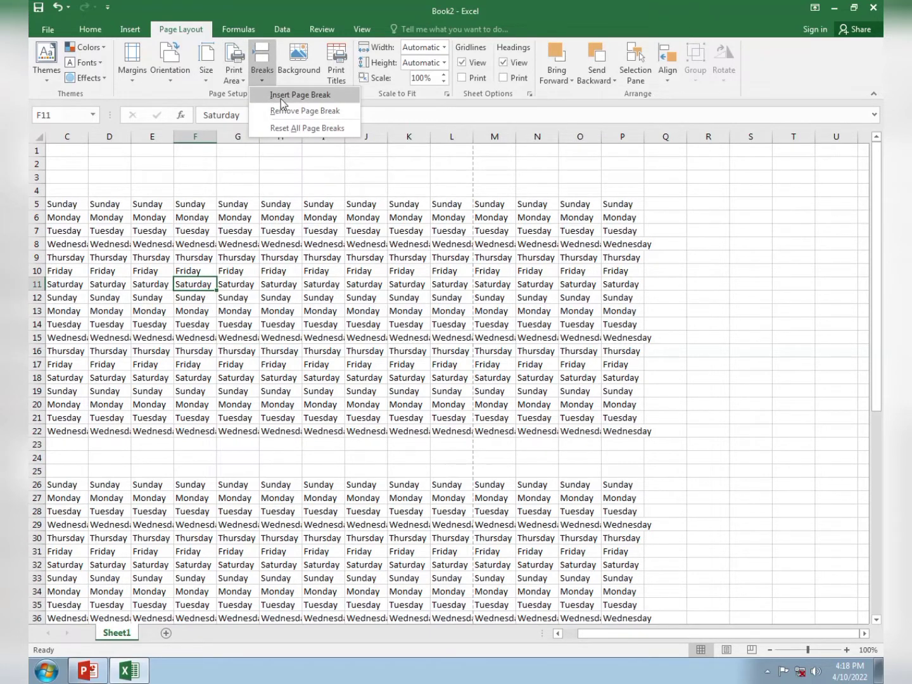
left_click(282, 104)
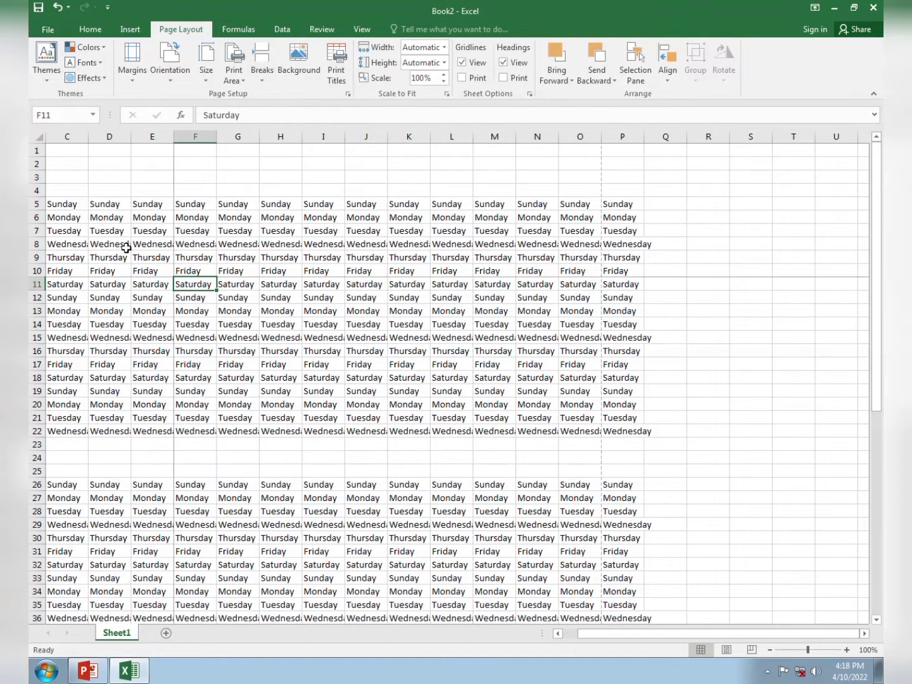
Insert another manual page break at J20, before column J and row 20
left_click(117, 228)
left_click(263, 233)
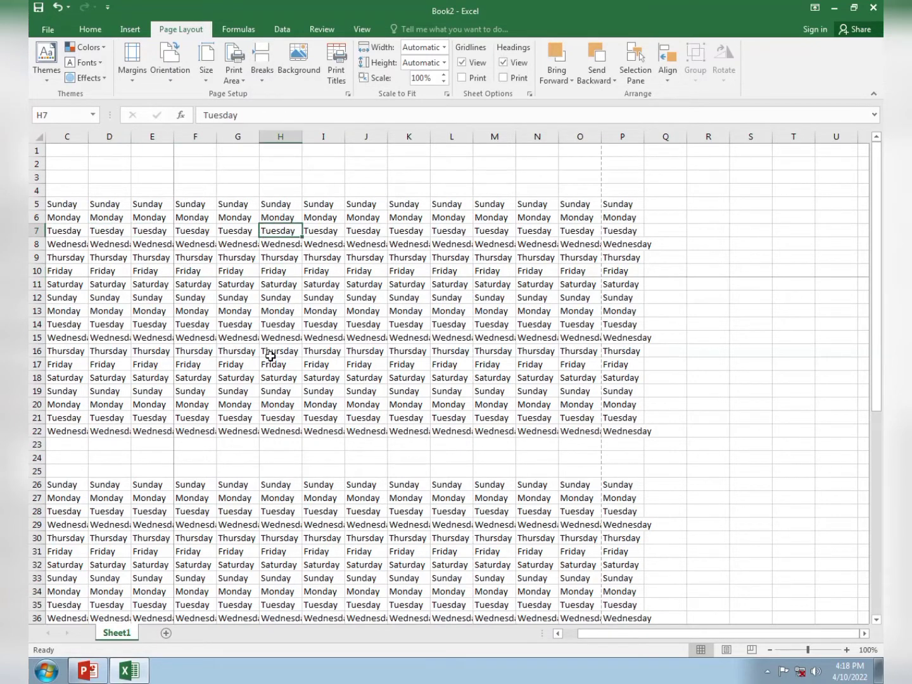
left_click(270, 359)
left_click(119, 351)
left_click(371, 405)
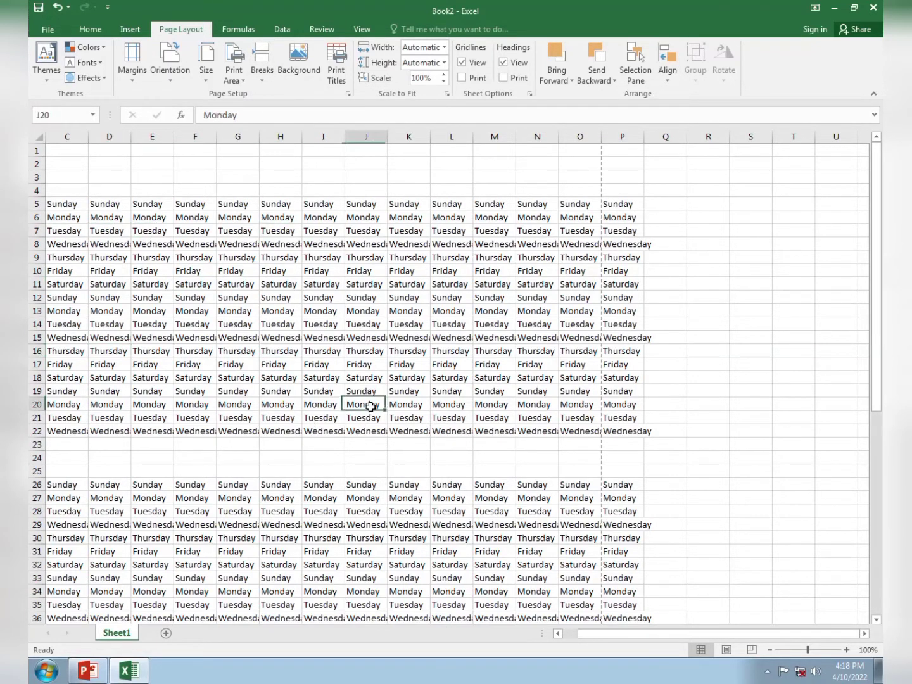
left_click(261, 71)
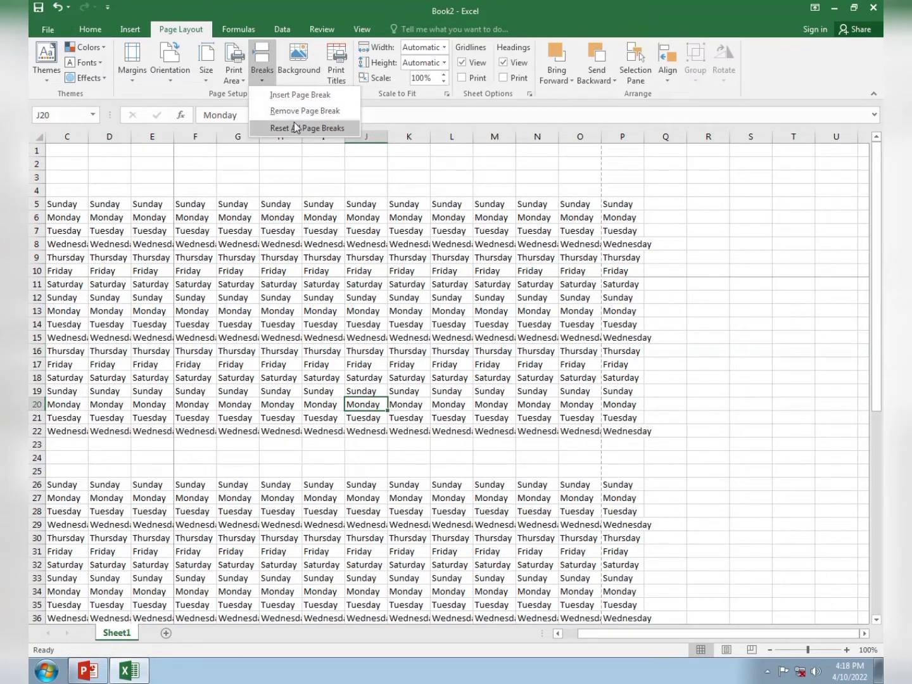
left_click(283, 95)
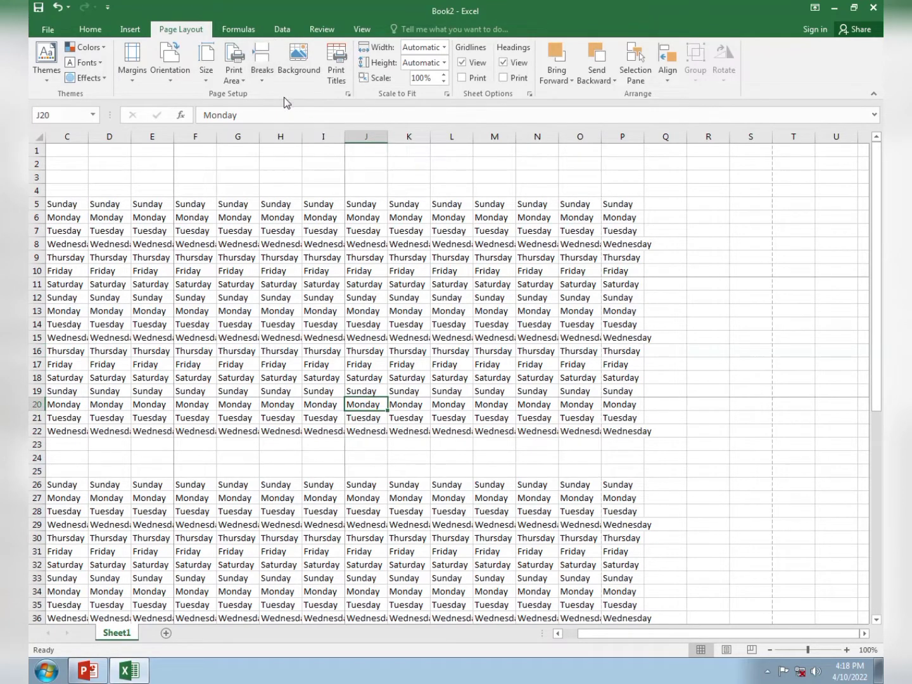
Check the new break lines around the sheet, then open the File Info page
left_click(122, 244)
left_click(488, 298)
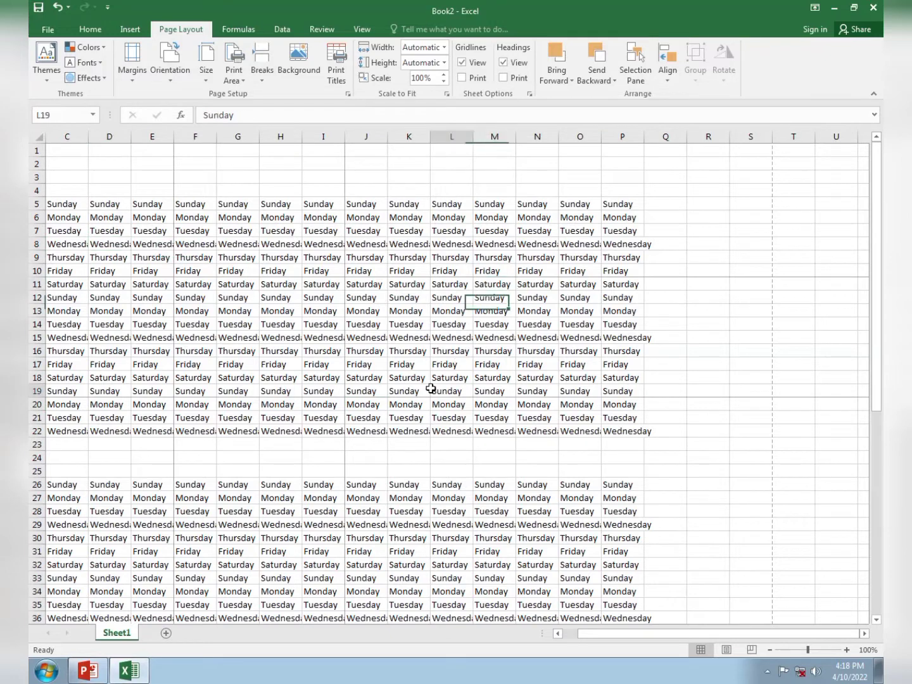
left_click(448, 391)
left_click(238, 390)
left_click(151, 378)
left_click(411, 443)
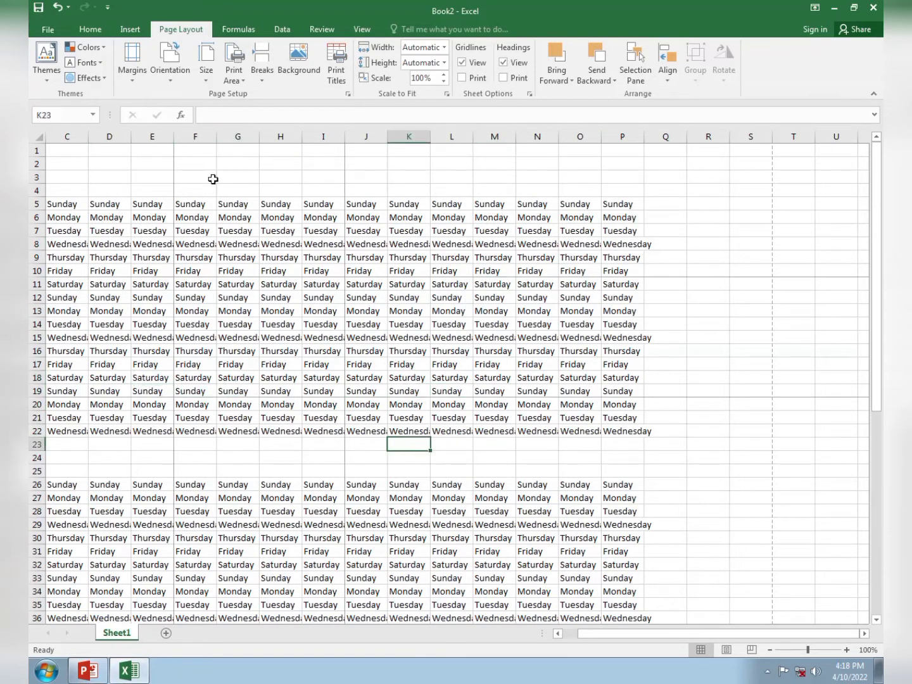
left_click(48, 29)
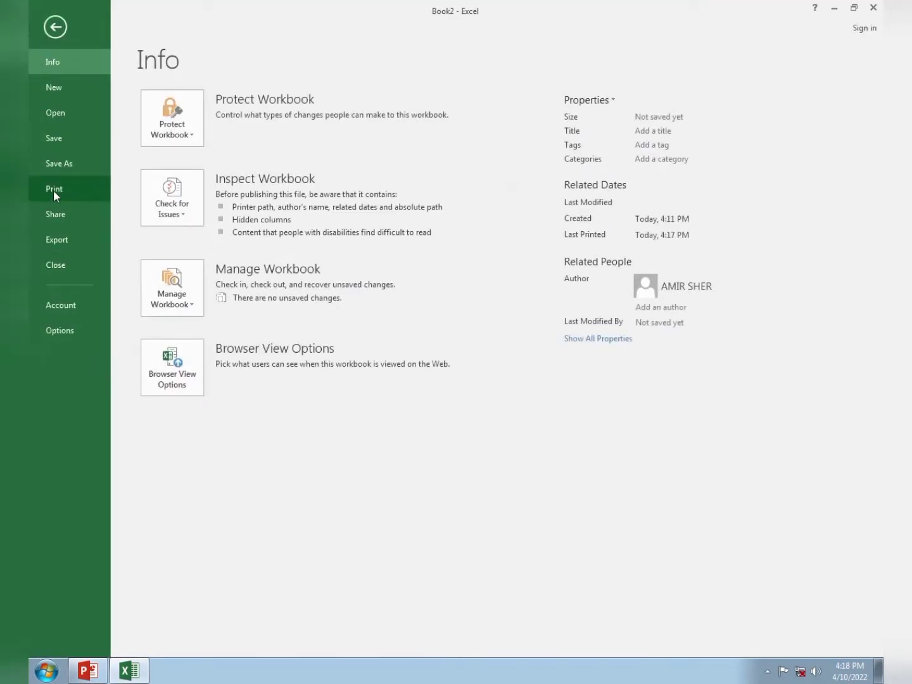
Page through the nine-page print preview created by the manual breaks, then return to the sheet
left_click(54, 190)
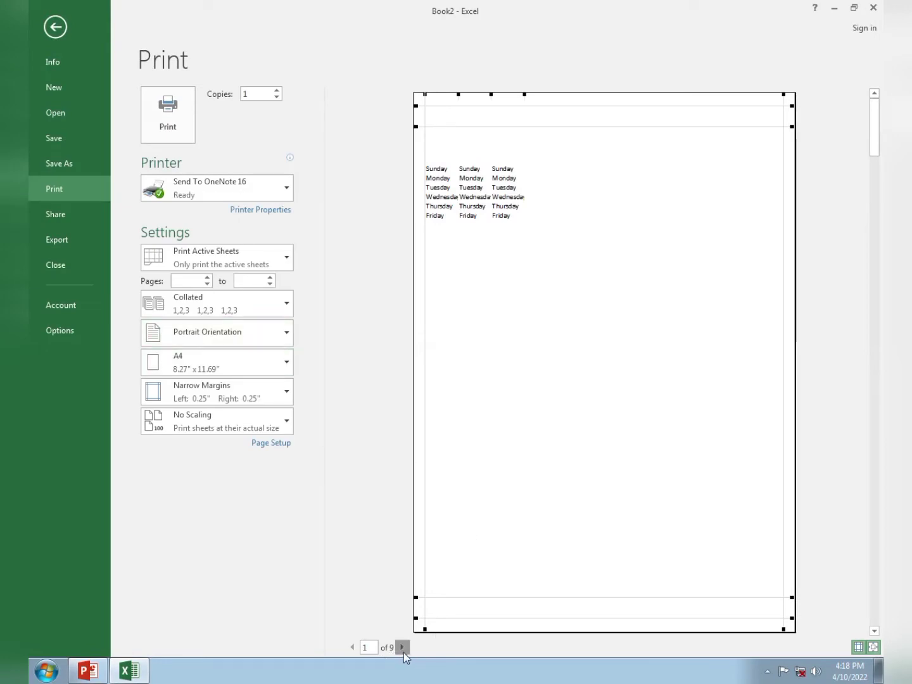
left_click(403, 652)
left_click(404, 652)
left_click(403, 652)
left_click(403, 652)
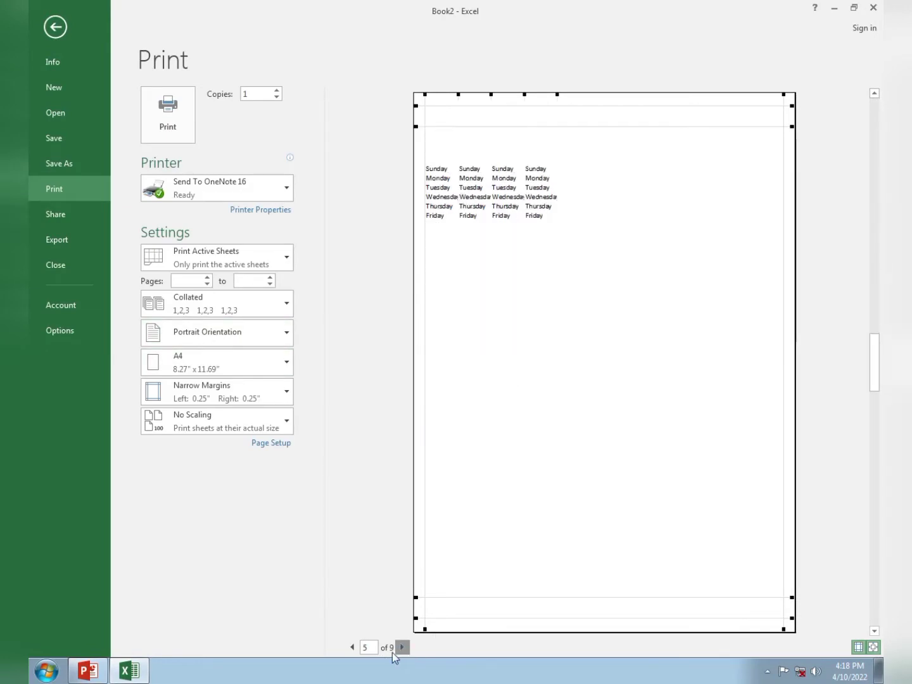
left_click(352, 646)
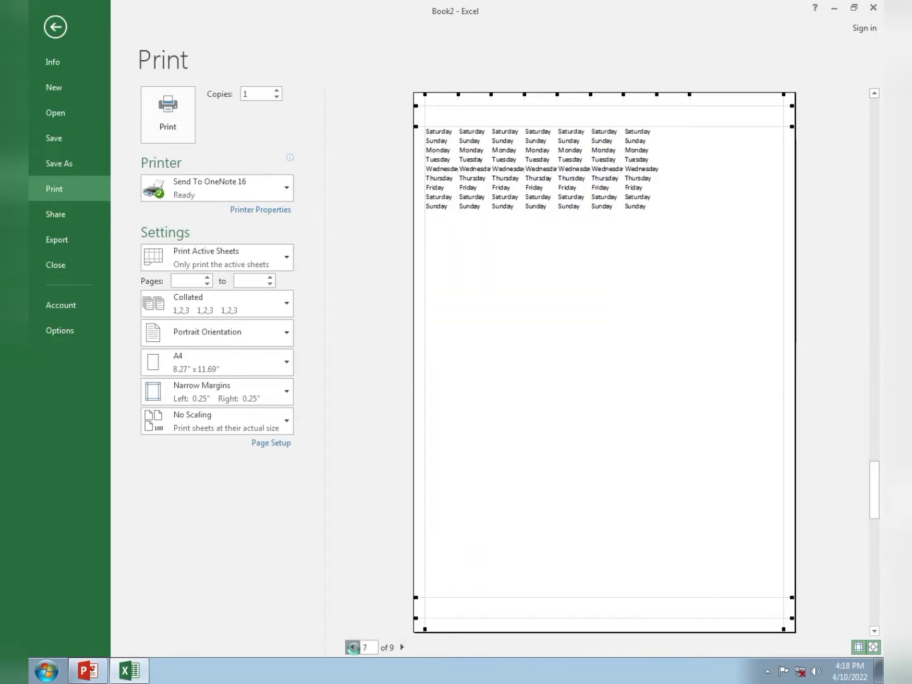
left_click(352, 646)
left_click(353, 647)
left_click(353, 647)
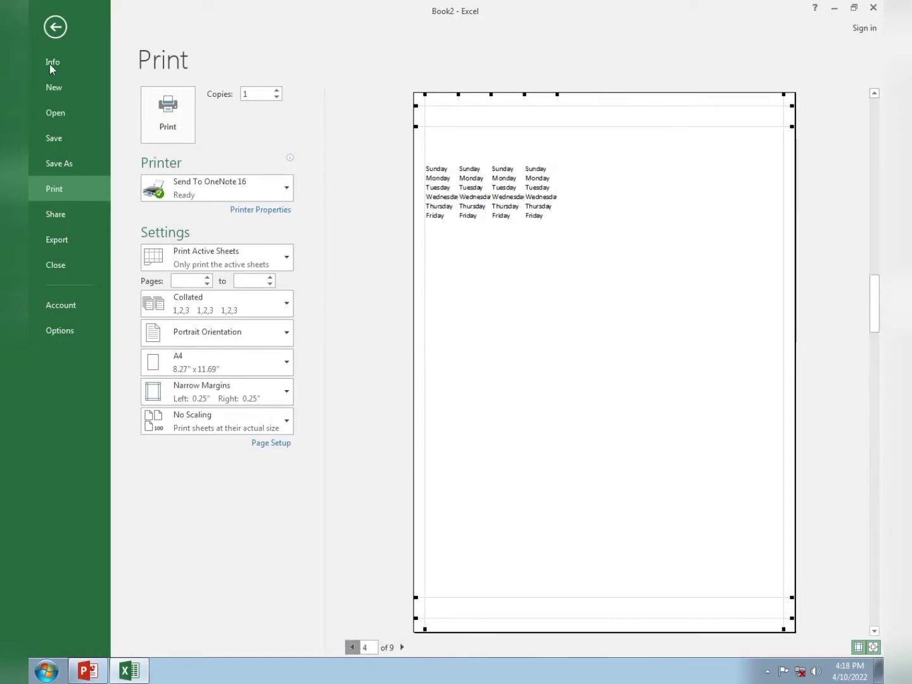
scroll(390, 271, "up", 1)
key("Escape")
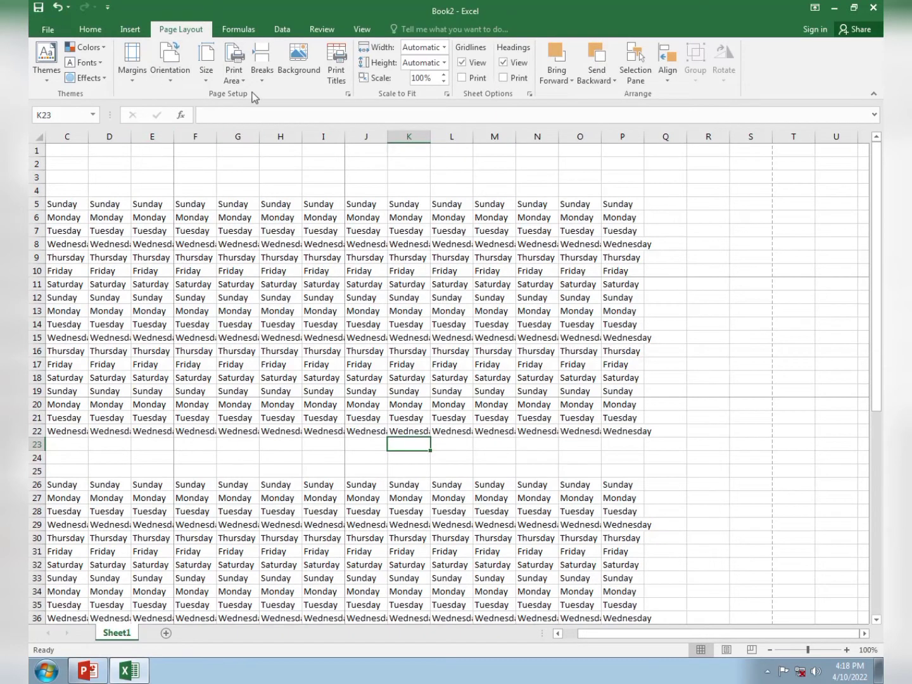
Remove the manual page break at column J using cell J16
left_click(266, 79)
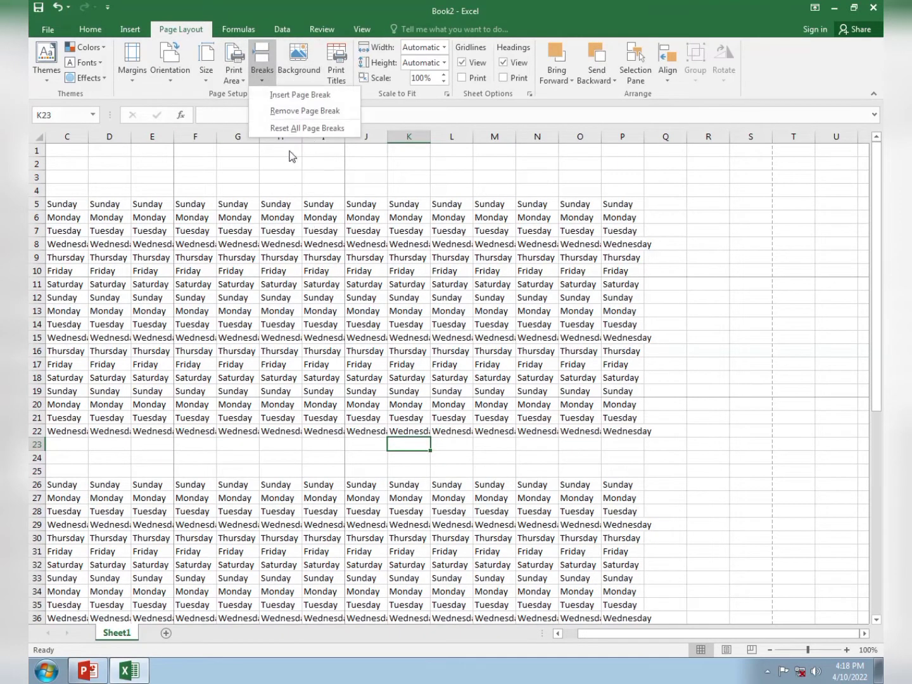
left_click(368, 433)
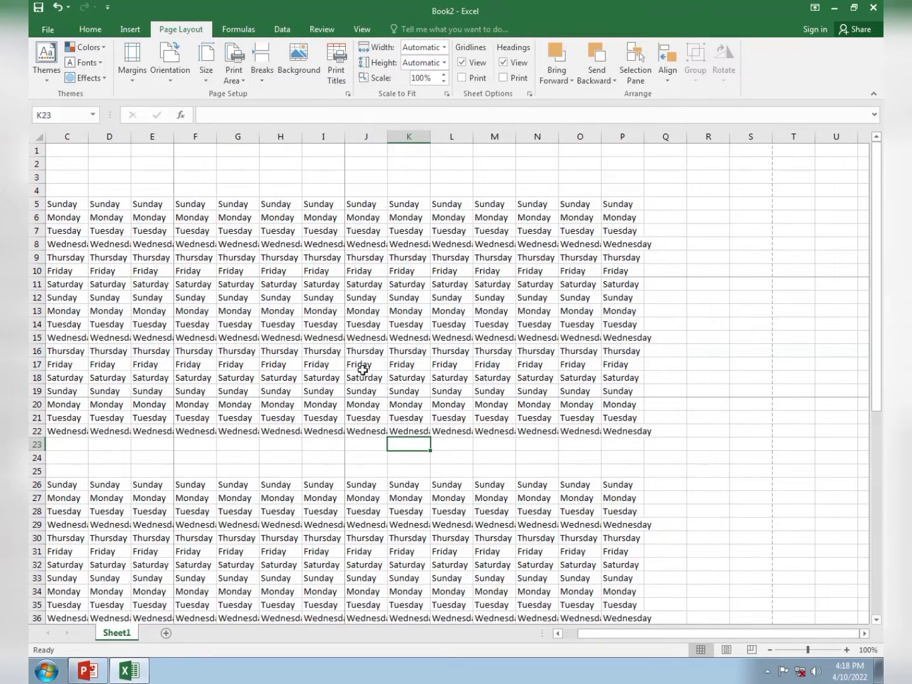
left_click(364, 351)
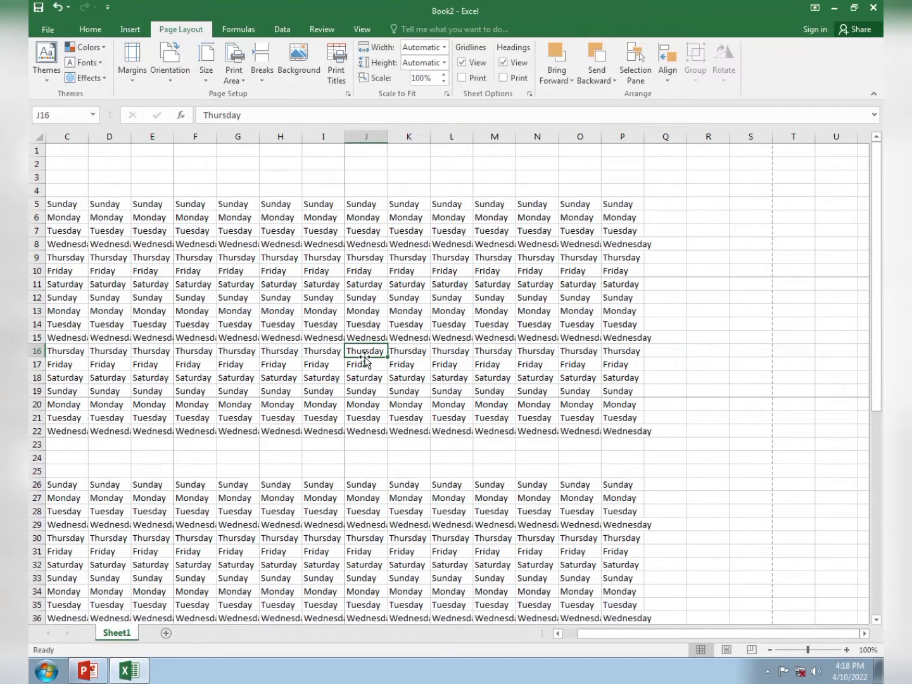
left_click(262, 66)
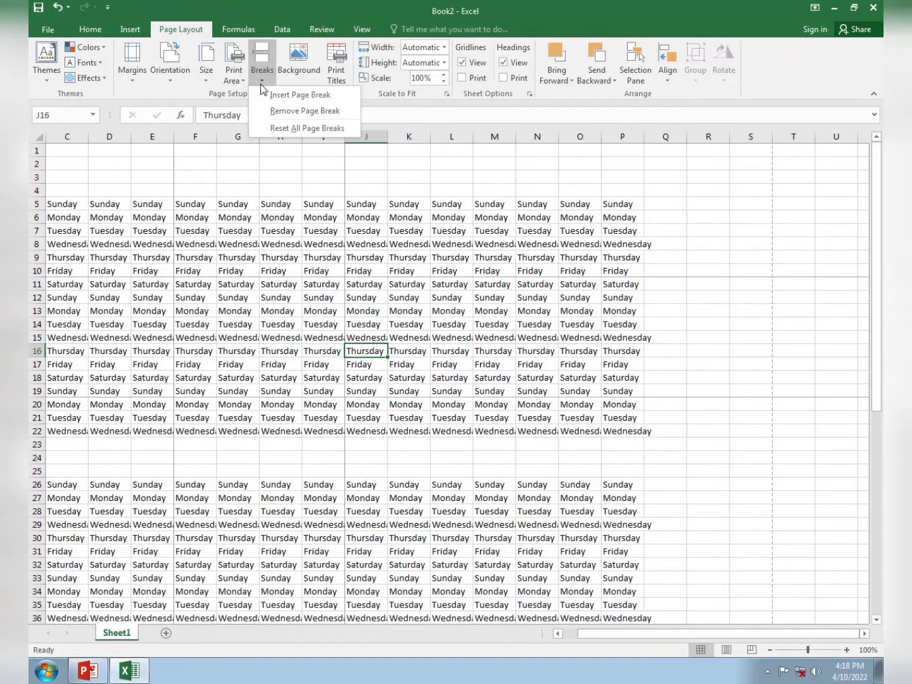
left_click(306, 111)
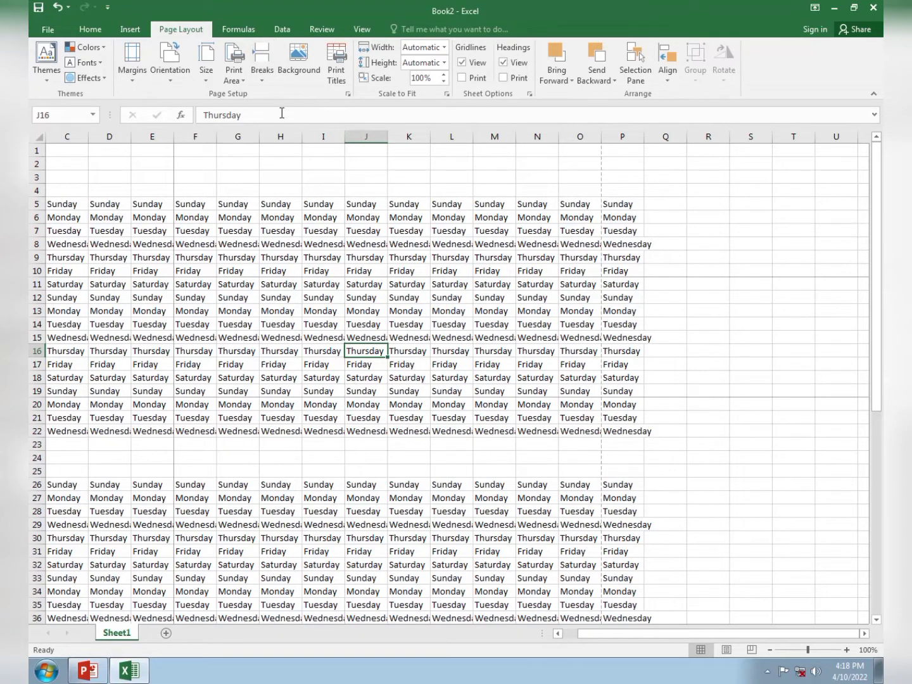
Reset all manual page breaks, leaving only the automatic break after column L
left_click(260, 79)
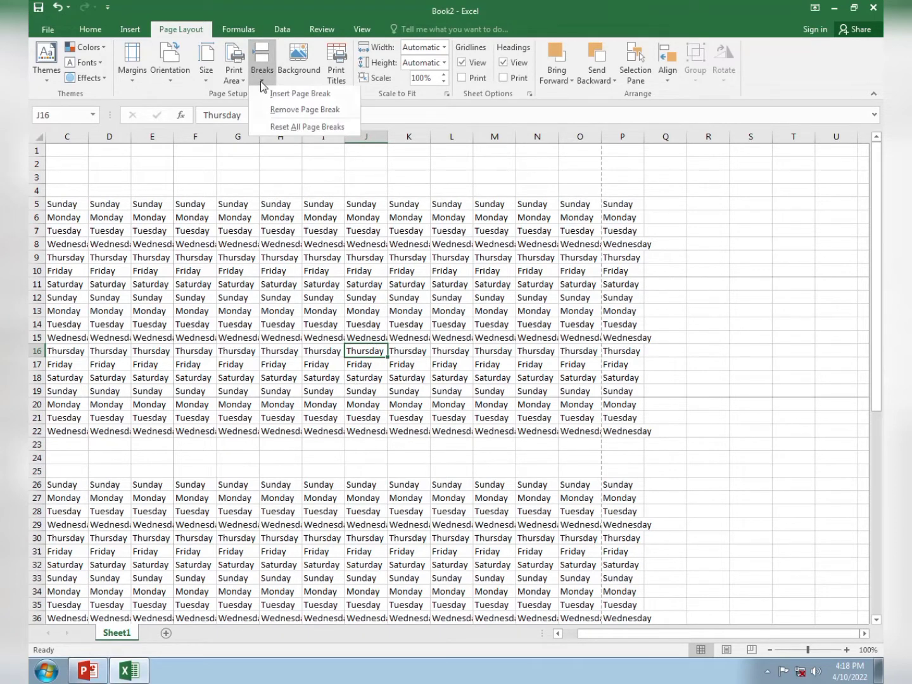
left_click(292, 129)
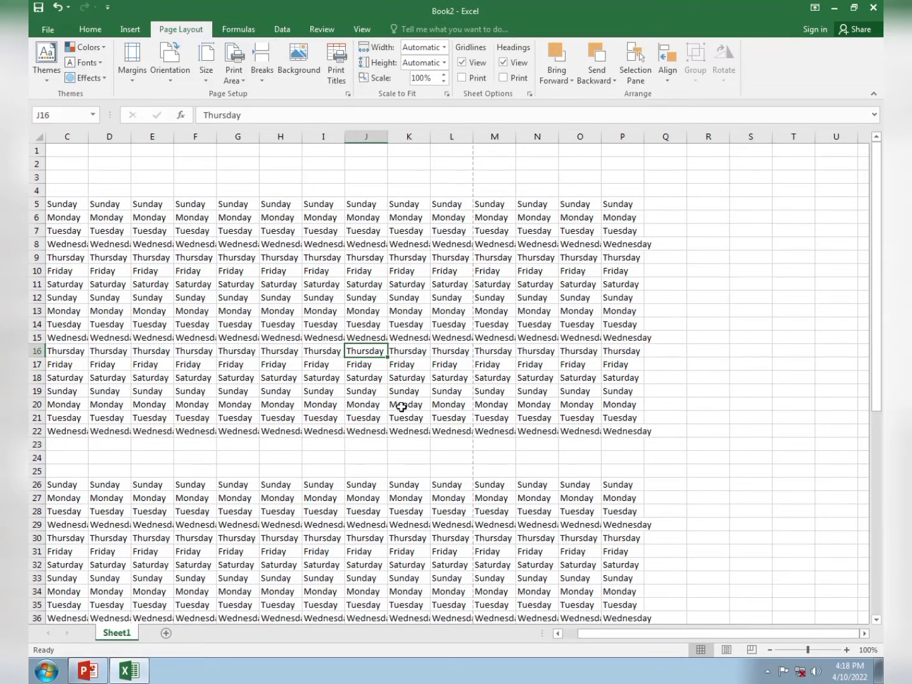
left_click(323, 390)
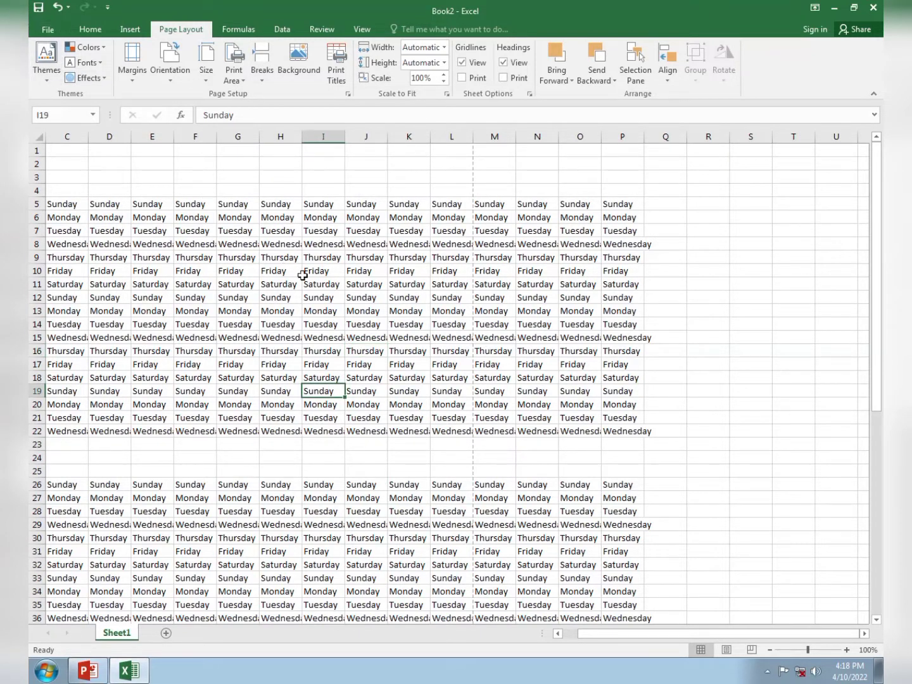
left_click(48, 29)
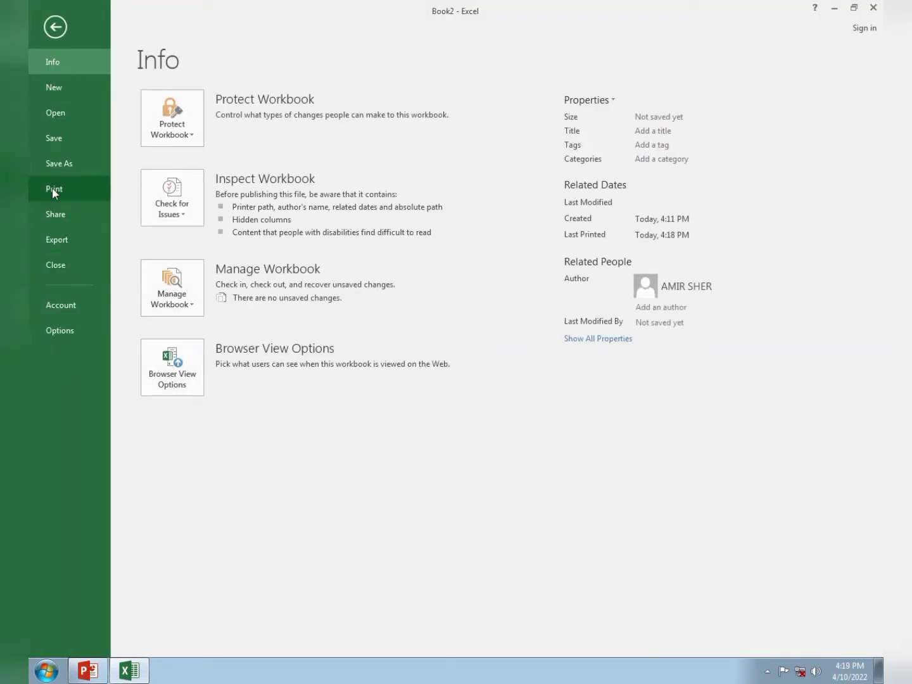
left_click(53, 188)
left_click(401, 646)
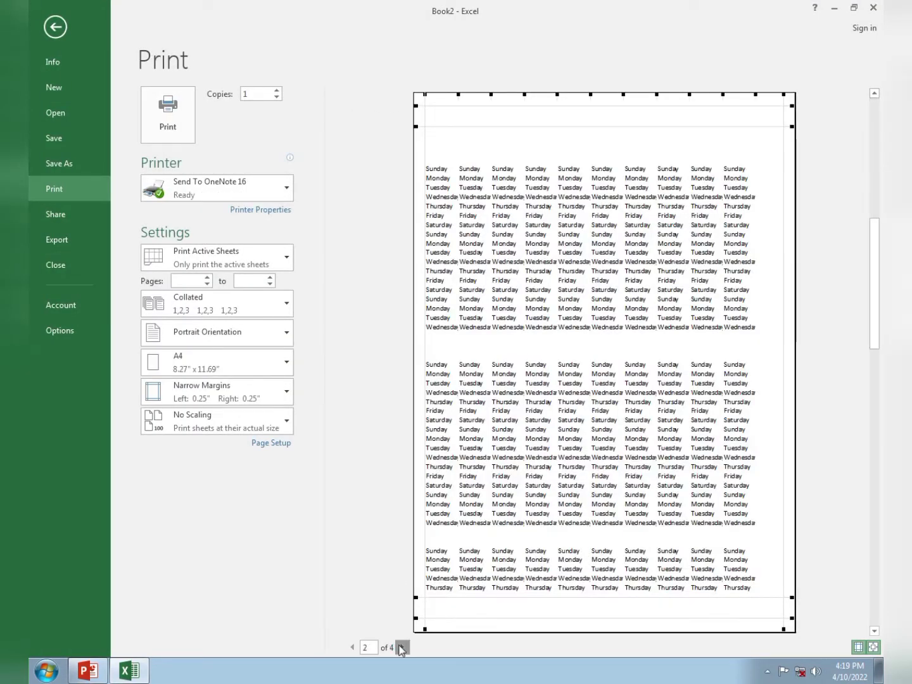
left_click(401, 646)
left_click(401, 647)
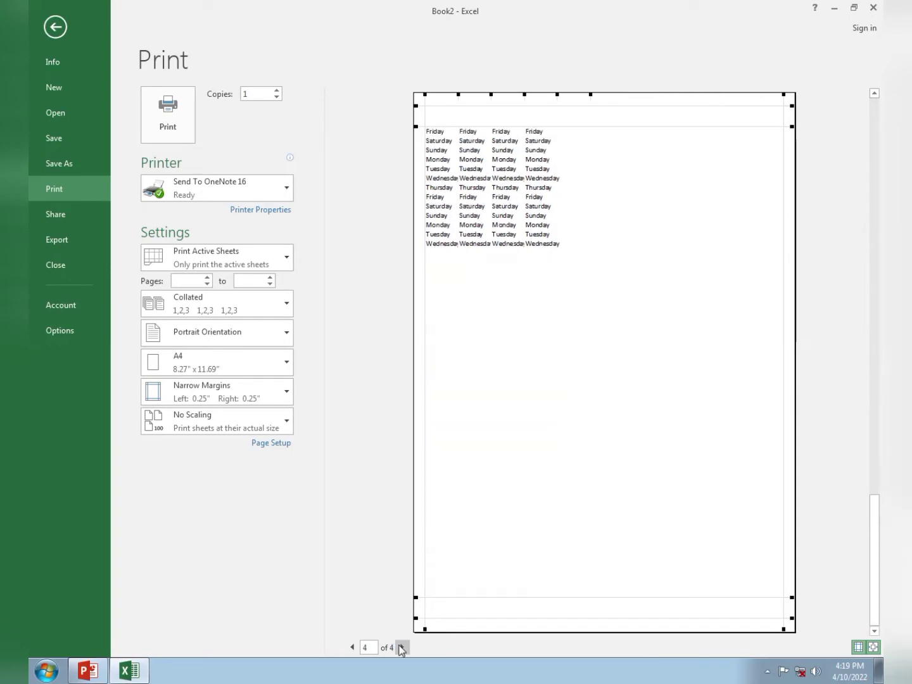
left_click(56, 26)
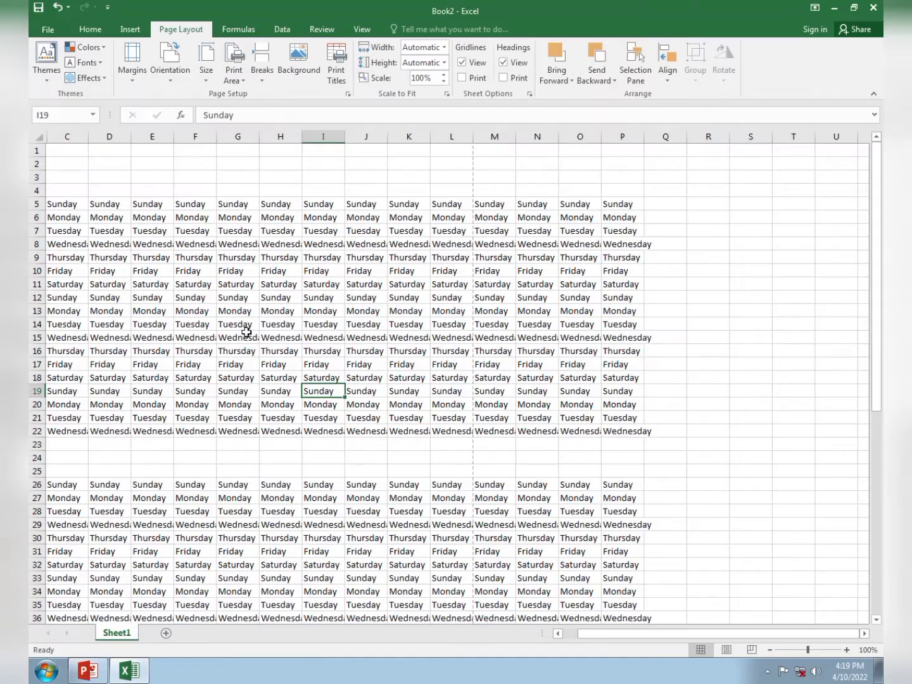
left_click(227, 339)
left_click(108, 230)
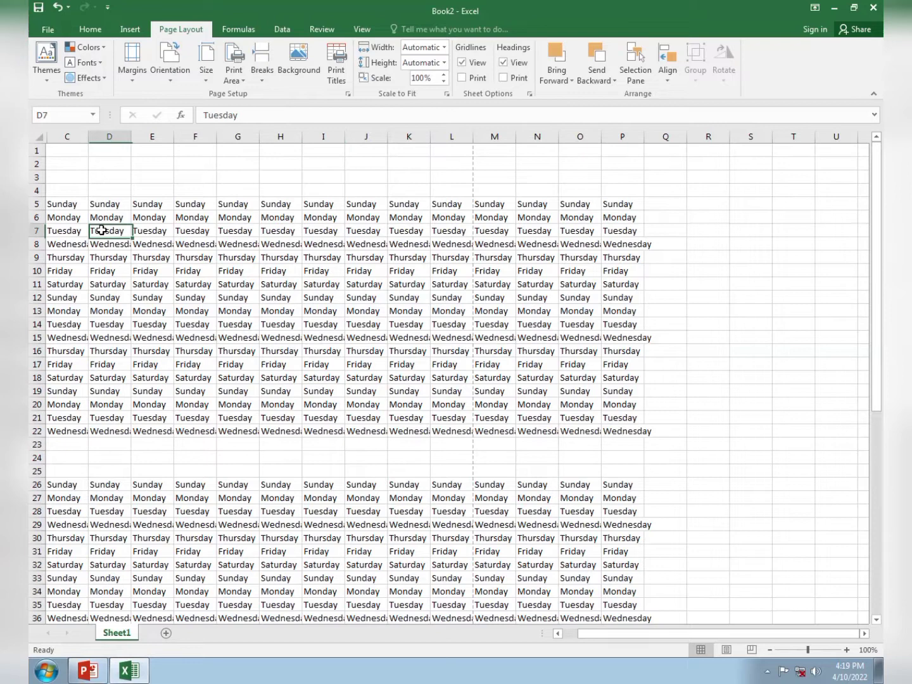
left_click(159, 282)
left_click(209, 289)
left_click(127, 245)
left_click(233, 309)
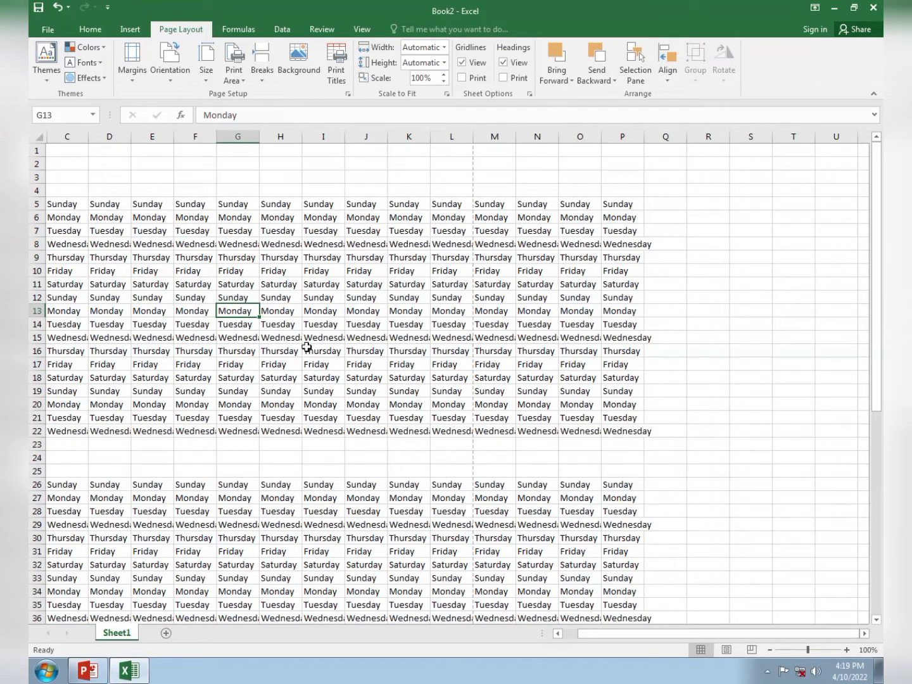
Insert the Penguins picture from Sample Pictures as the sheet background
left_click(300, 75)
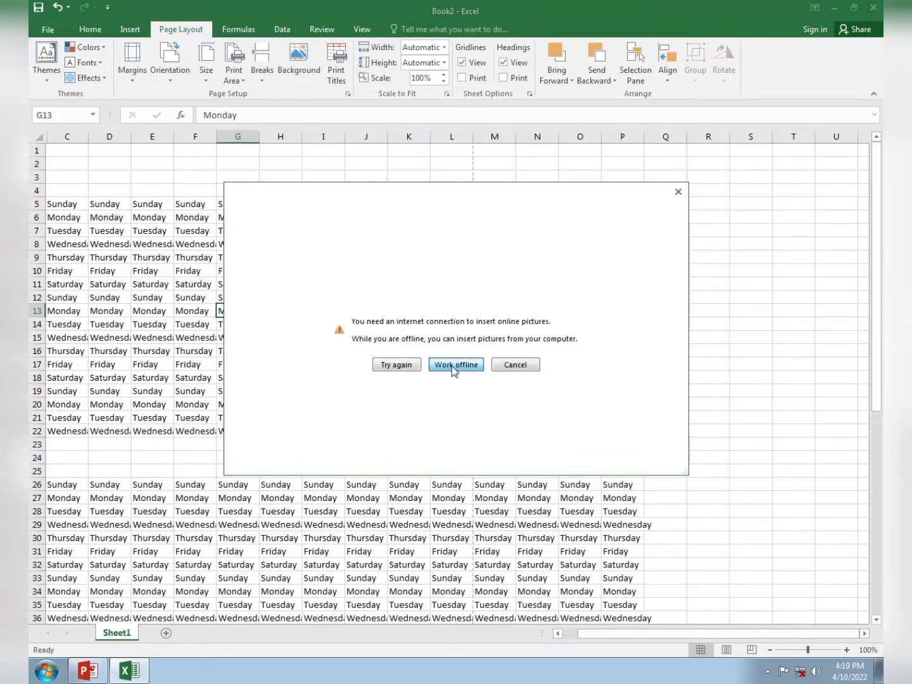
left_click(451, 365)
double_click(183, 145)
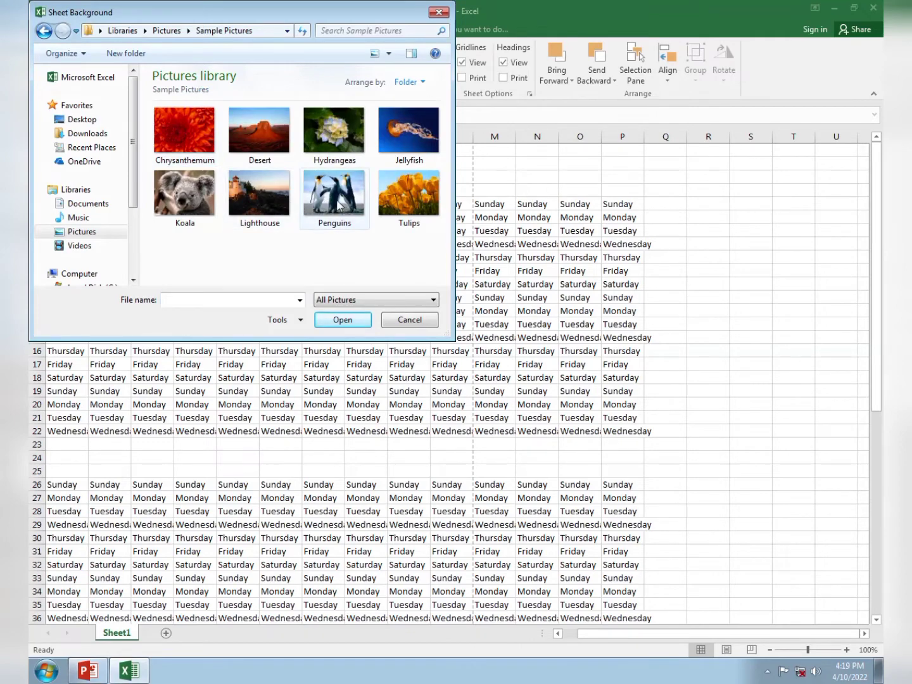
left_click(335, 200)
left_click(394, 212)
left_click(349, 198)
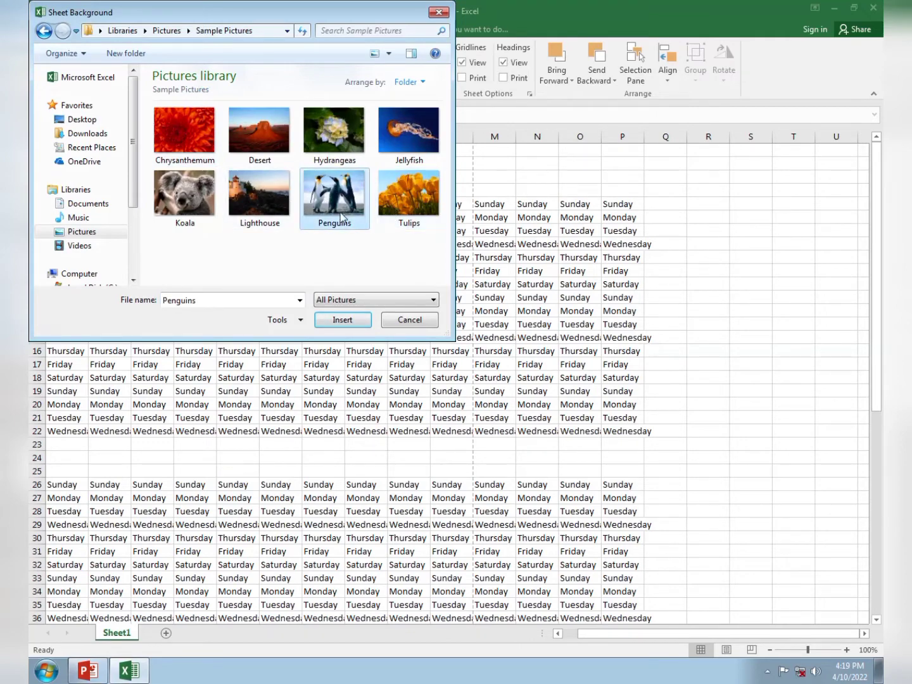
left_click(343, 319)
Scroll and select cells to view the penguin background tiled behind the weekday grid
scroll(345, 315, "down", 1)
scroll(345, 316, "down", 8)
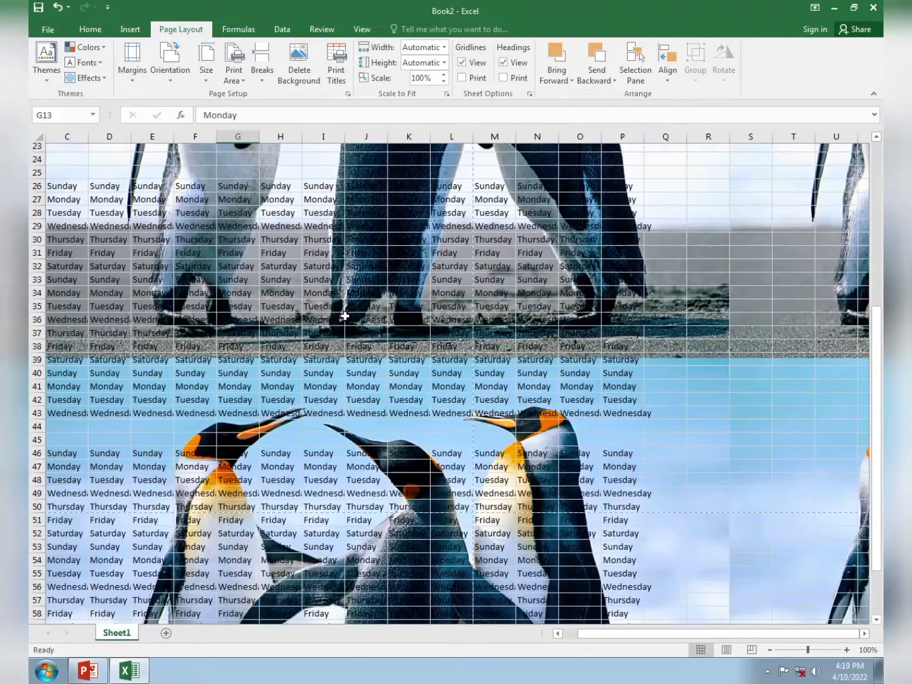
scroll(345, 316, "down", 7)
scroll(345, 315, "up", 7)
scroll(345, 315, "up", 6)
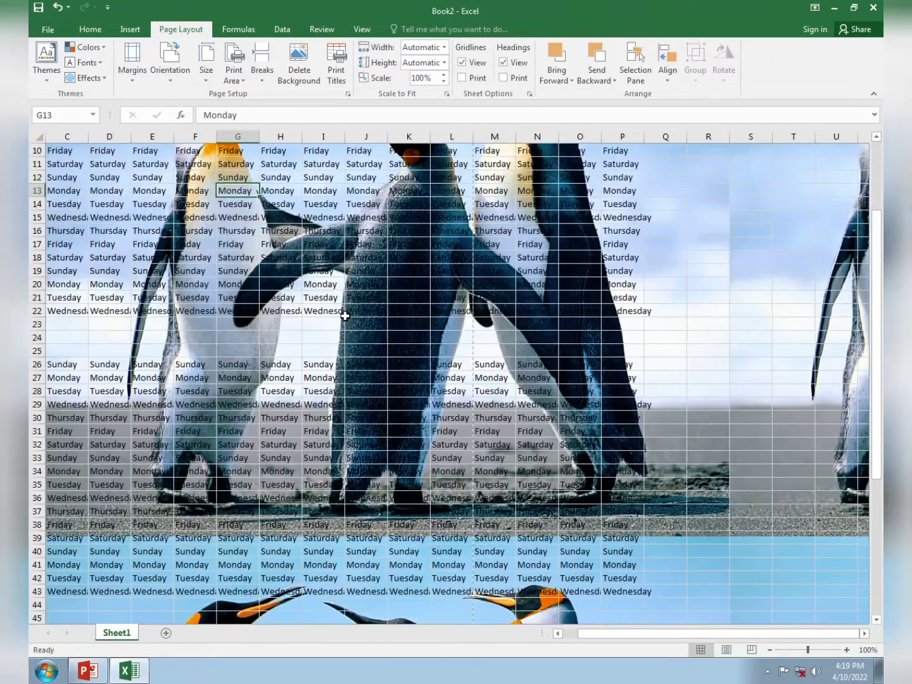
scroll(345, 315, "up", 3)
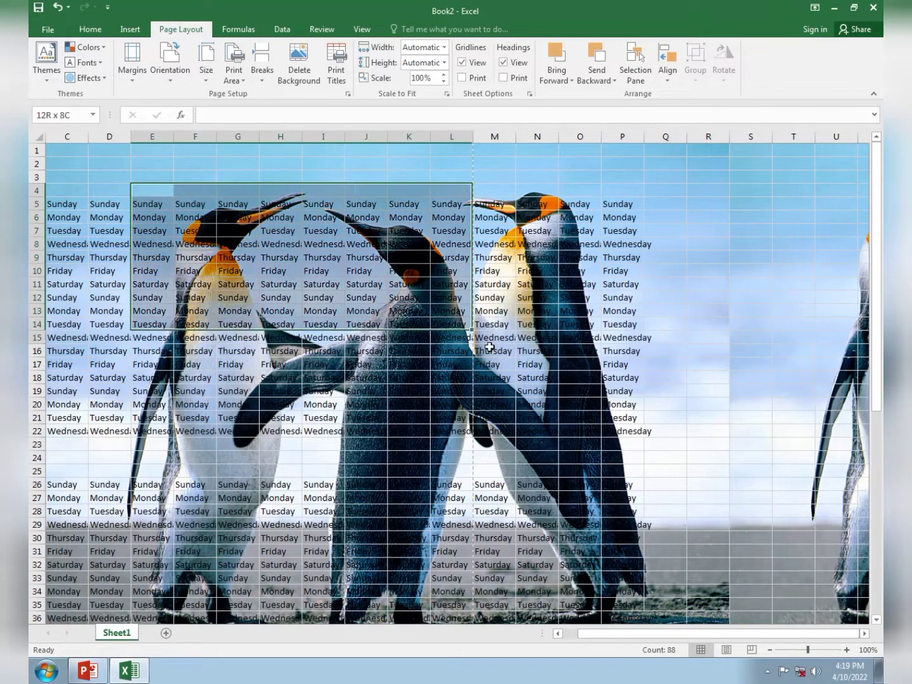
left_click_drag(161, 188, 611, 411)
left_click(675, 429)
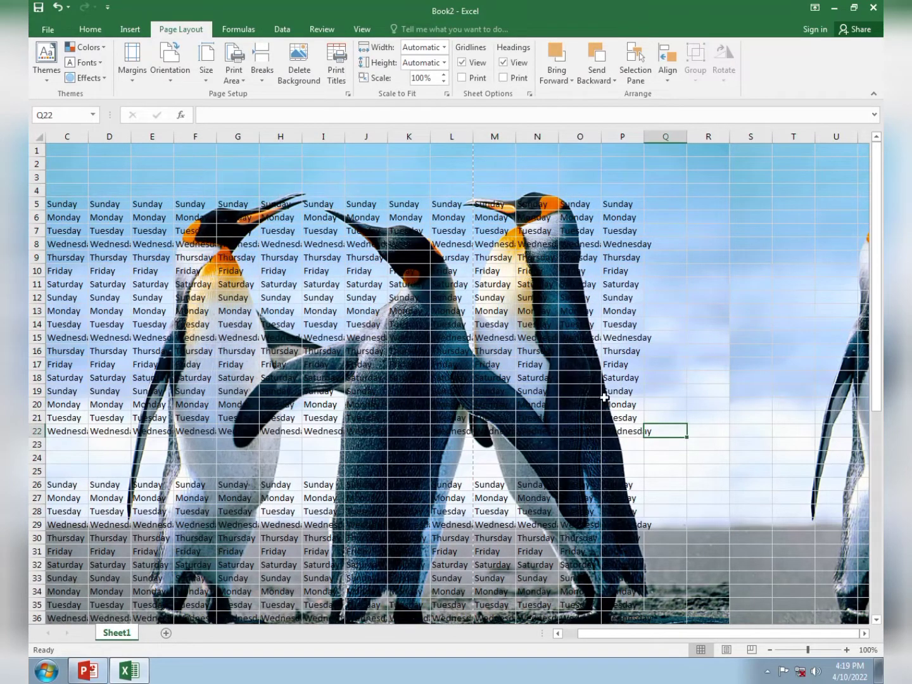
scroll(549, 381, "down", 3)
scroll(549, 382, "down", 4)
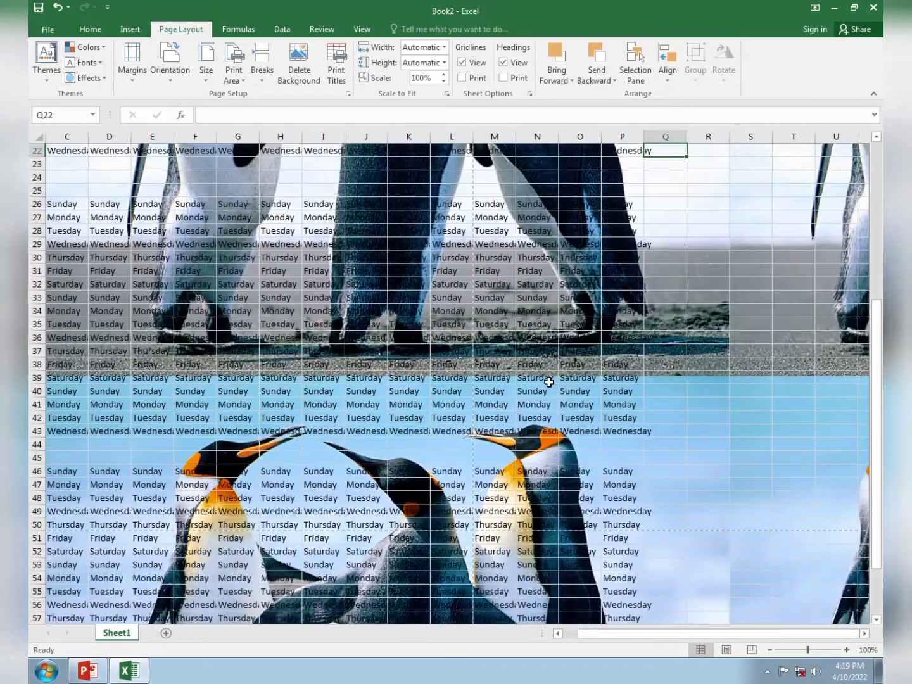
scroll(549, 382, "down", 4)
scroll(548, 381, "up", 5)
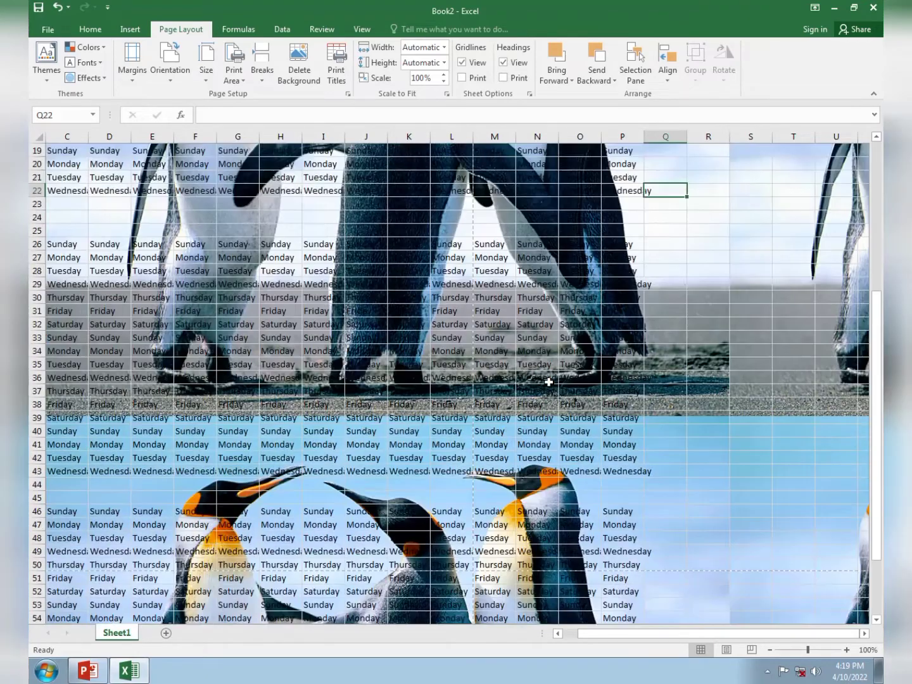
Delete the Penguins sheet background and check the plain weekday grid
left_click(296, 78)
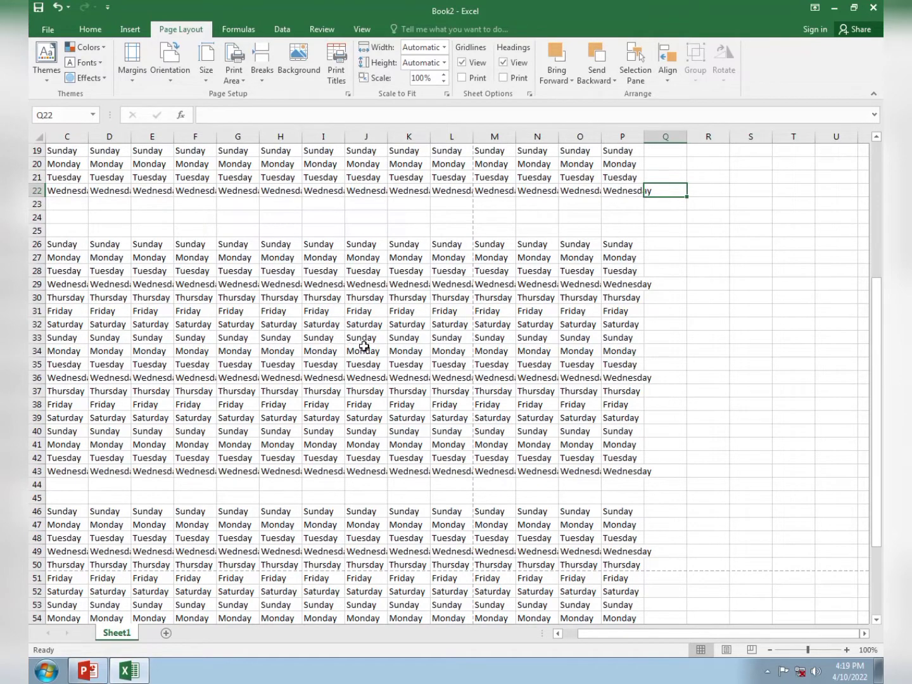
scroll(364, 346, "up", 4)
scroll(355, 317, "up", 2)
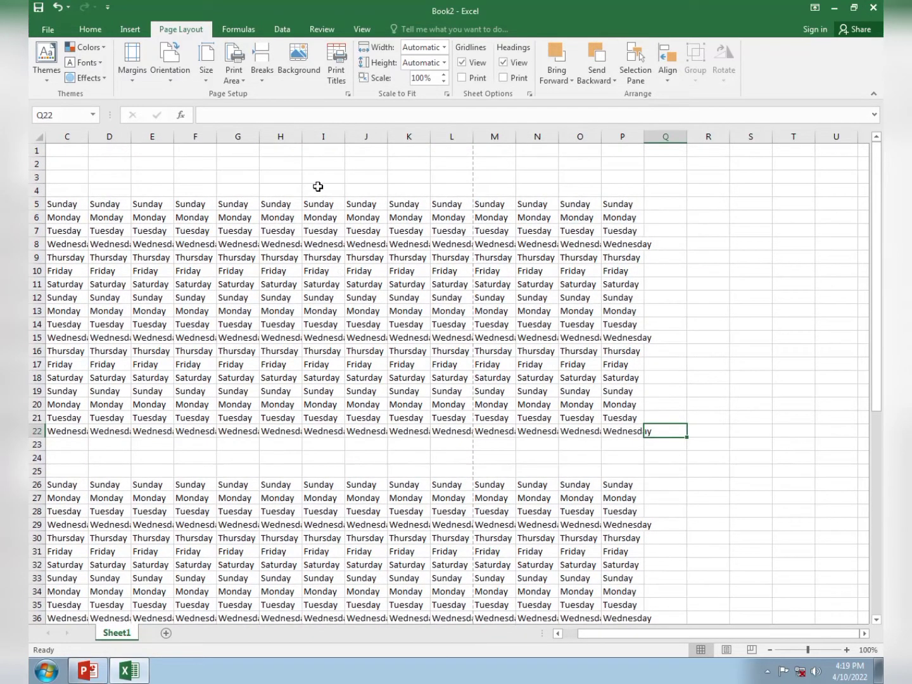
left_click(375, 364)
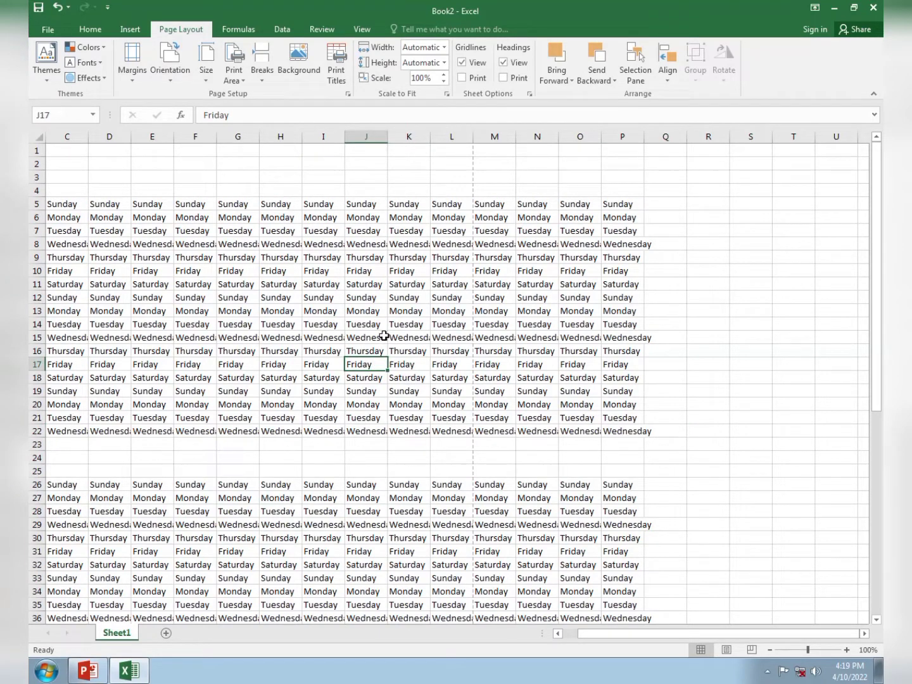
left_click(330, 299)
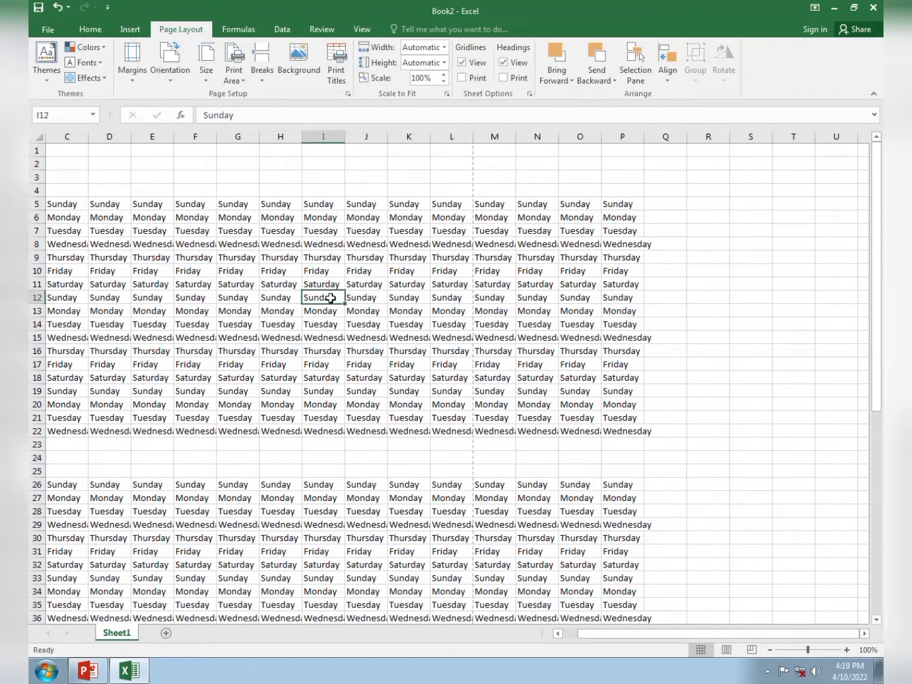
left_click(372, 363)
left_click(456, 346)
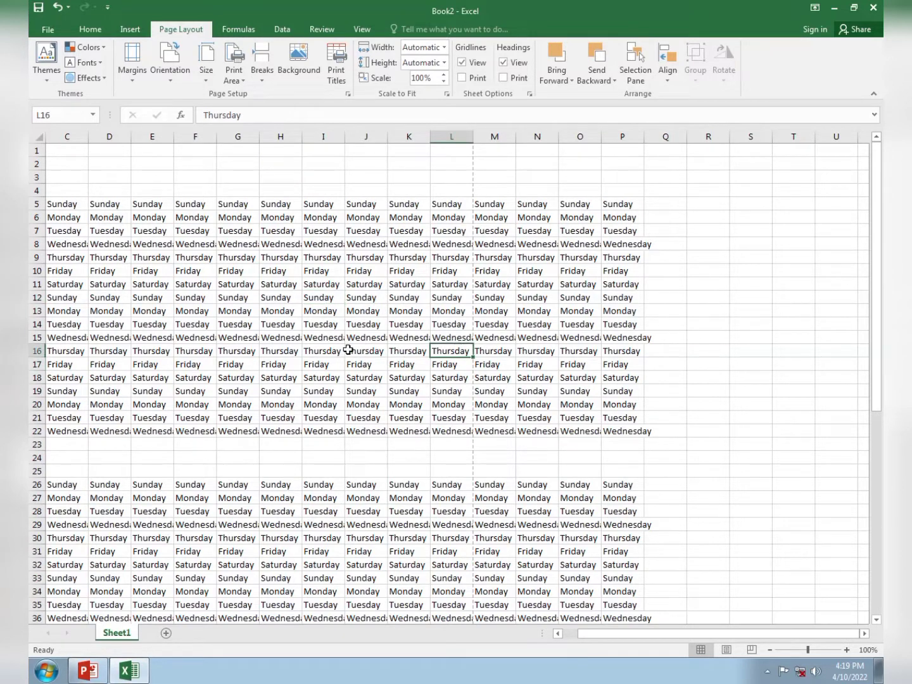